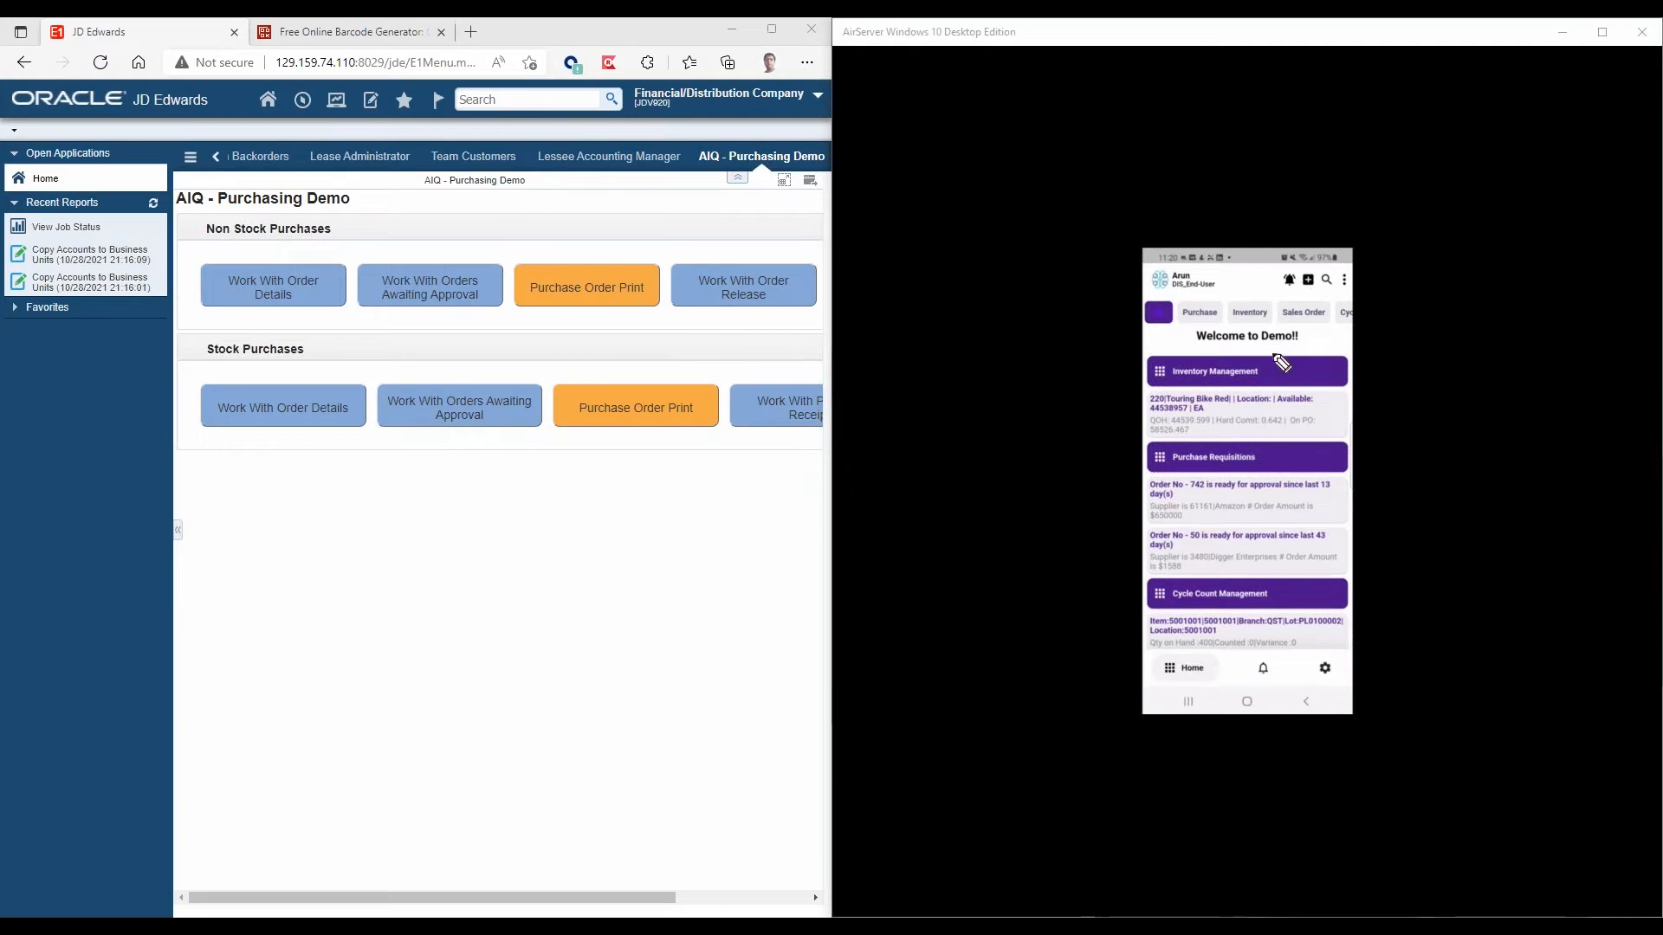
pyautogui.click(1183, 320)
pyautogui.moveTo(1242, 329); pyautogui.dragTo(1333, 327)
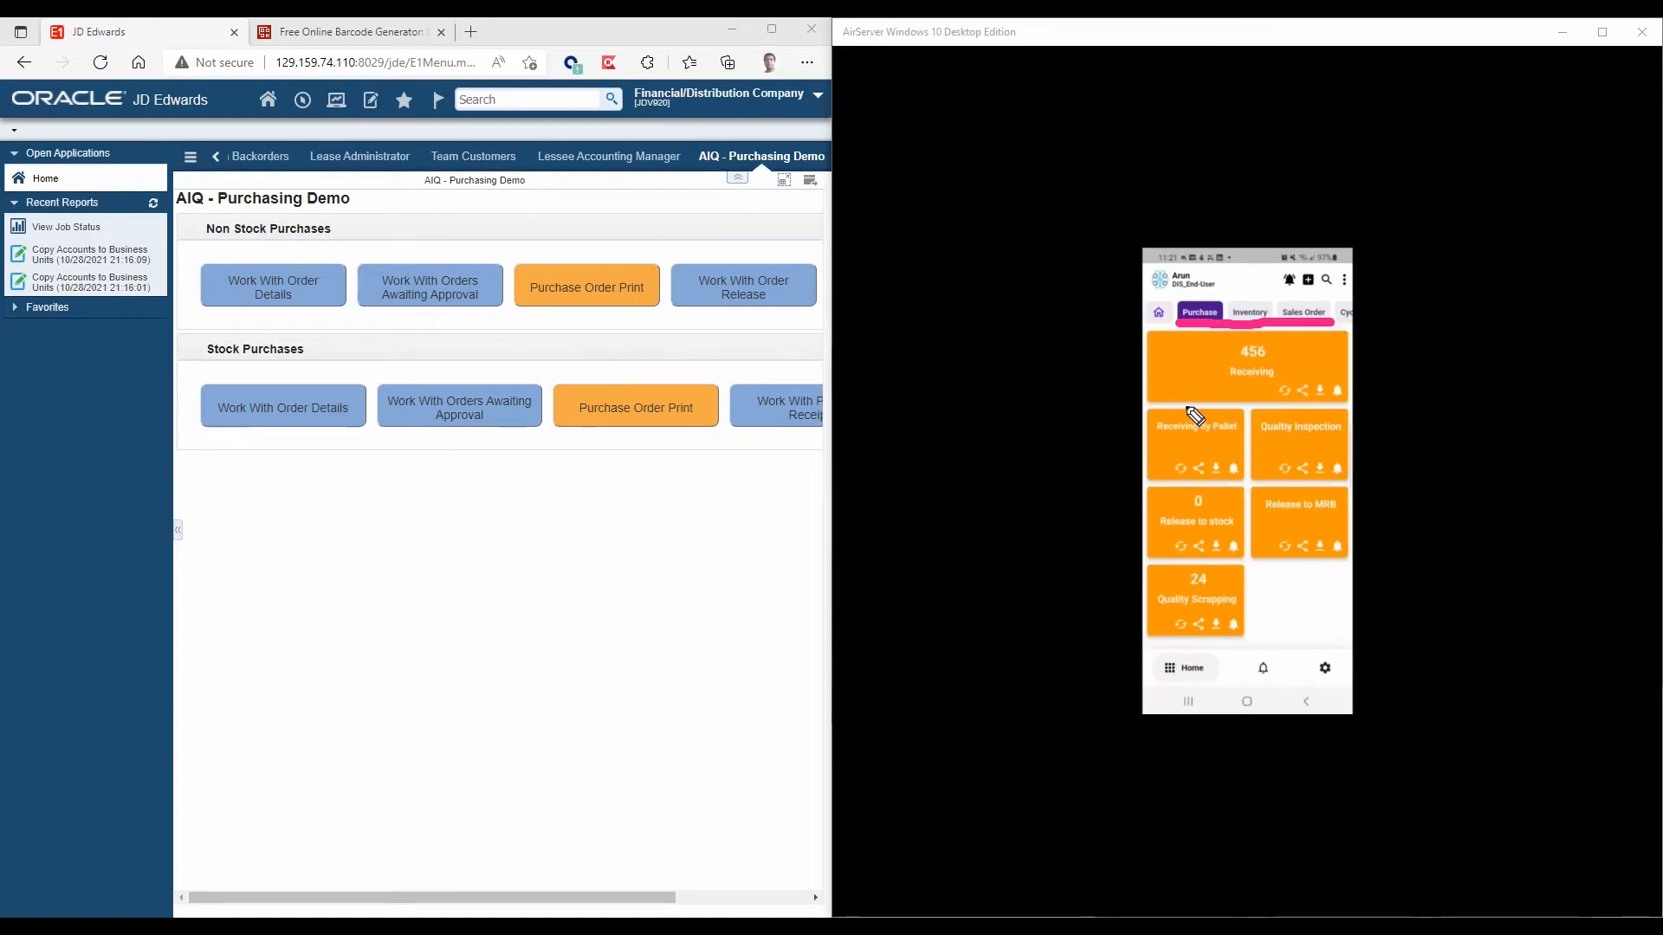
pyautogui.moveTo(1158, 402)
pyautogui.mouseDown()
pyautogui.moveTo(1356, 407)
pyautogui.moveTo(1340, 329)
pyautogui.moveTo(1193, 329)
pyautogui.moveTo(1157, 371)
pyautogui.moveTo(1145, 473)
pyautogui.moveTo(1204, 486)
pyautogui.moveTo(1245, 472)
pyautogui.moveTo(1247, 414)
pyautogui.moveTo(1148, 412)
pyautogui.mouseUp()
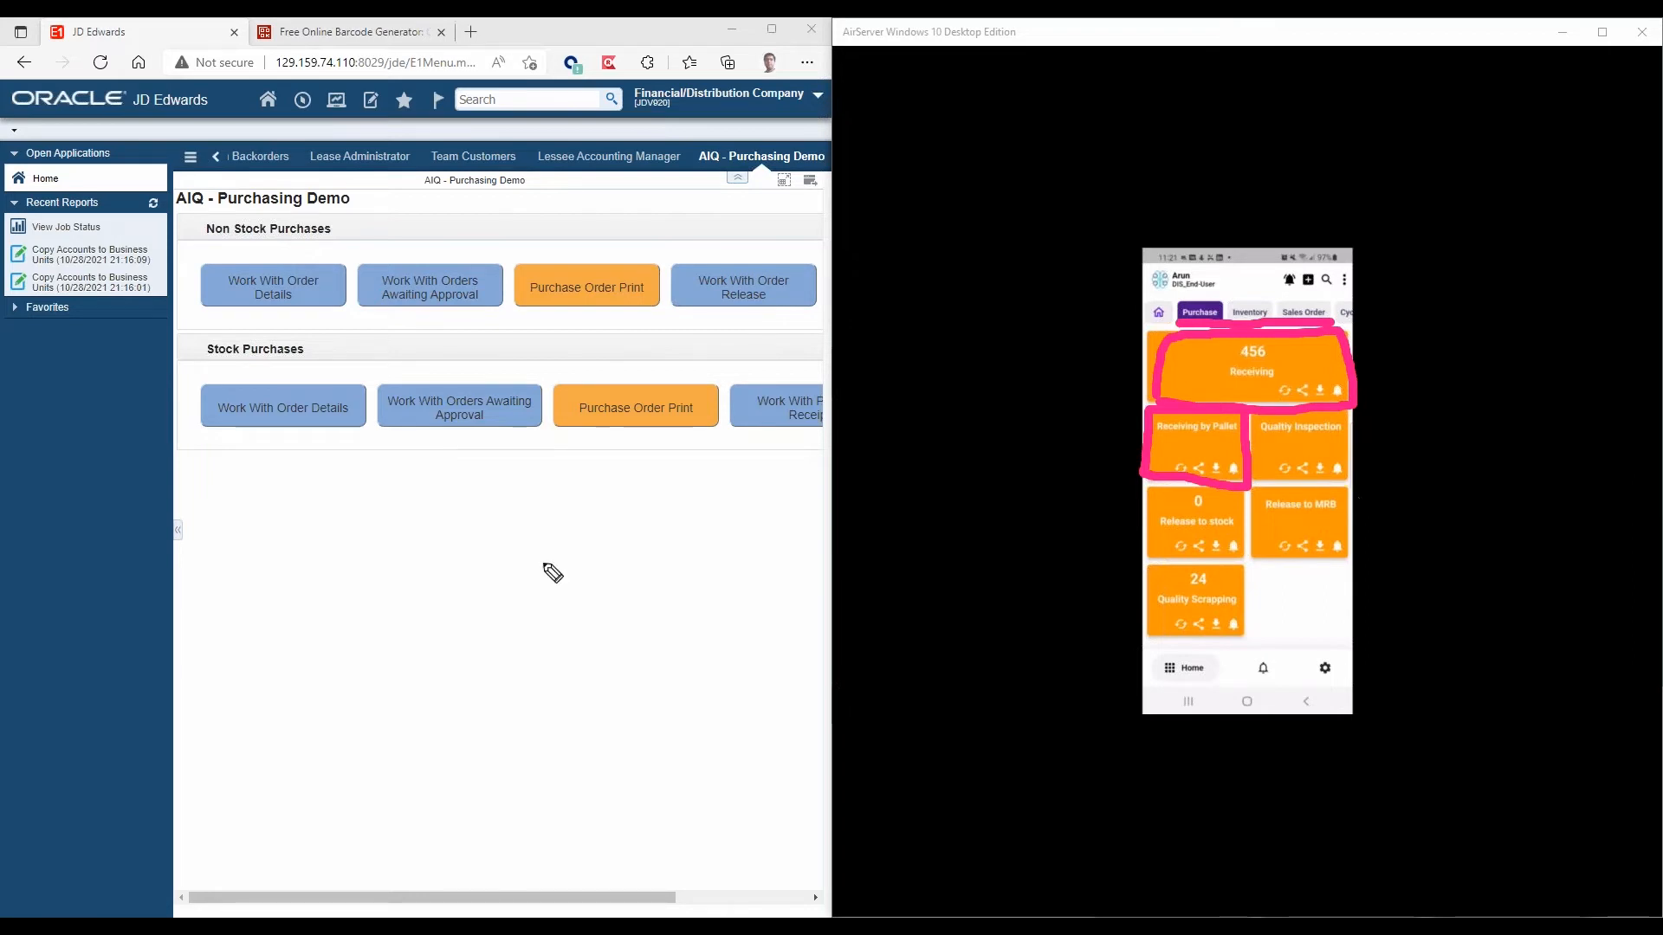
pyautogui.press('e')
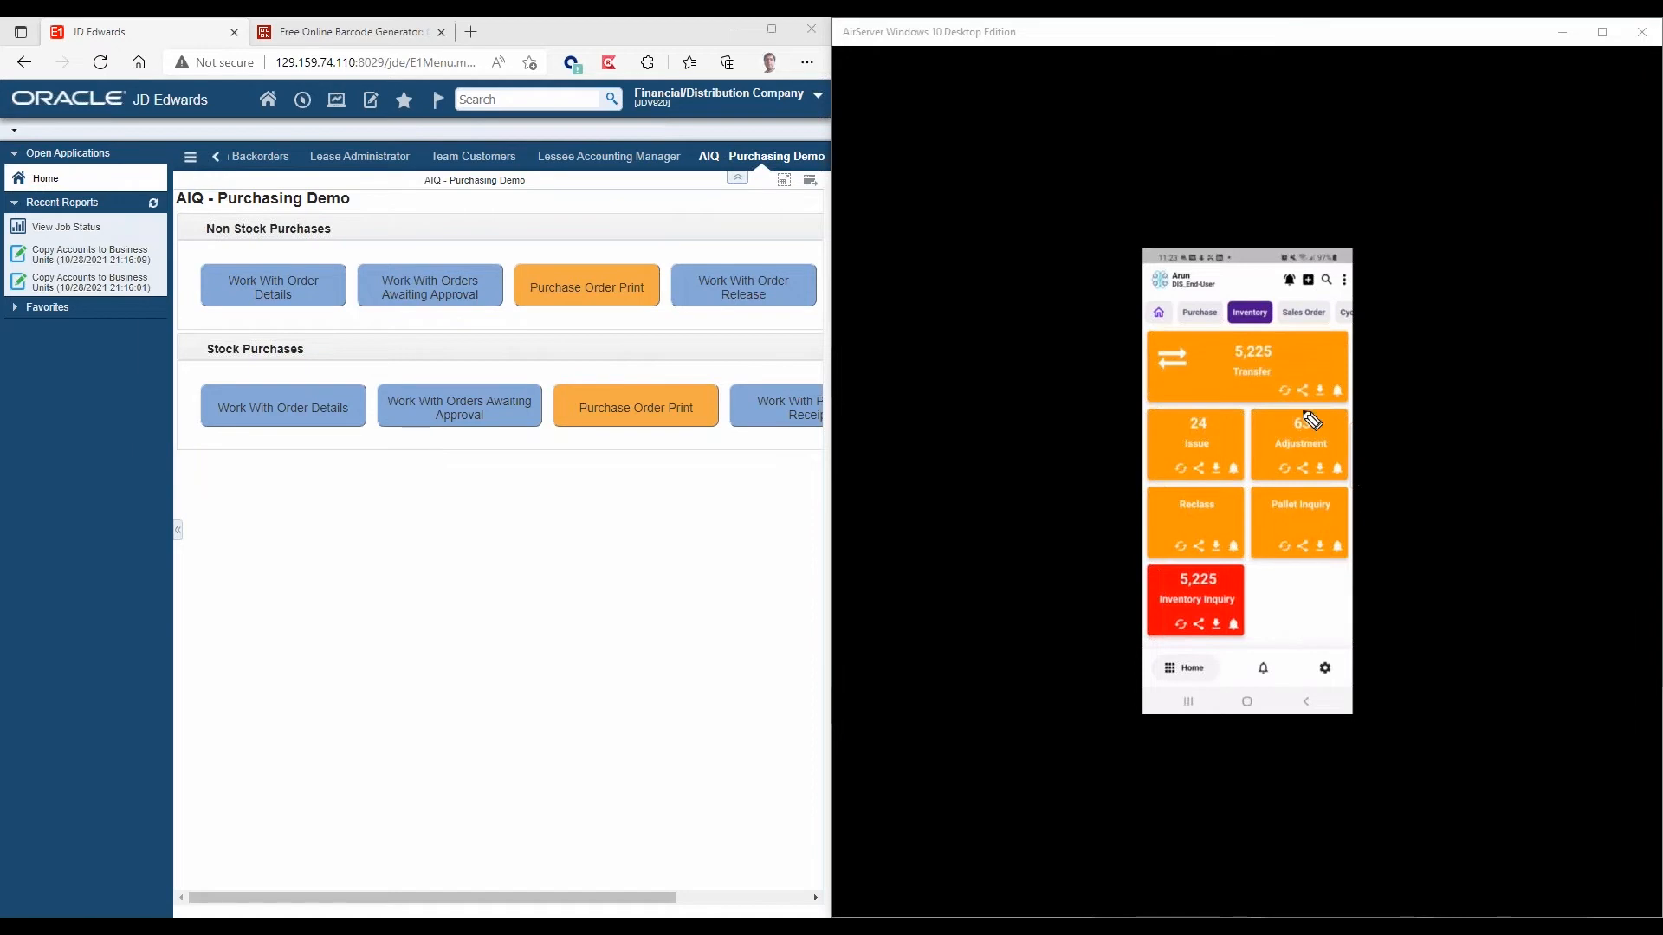
pyautogui.moveTo(1276, 399); pyautogui.dragTo(1341, 401)
pyautogui.hotkey('ctrl', 'z')
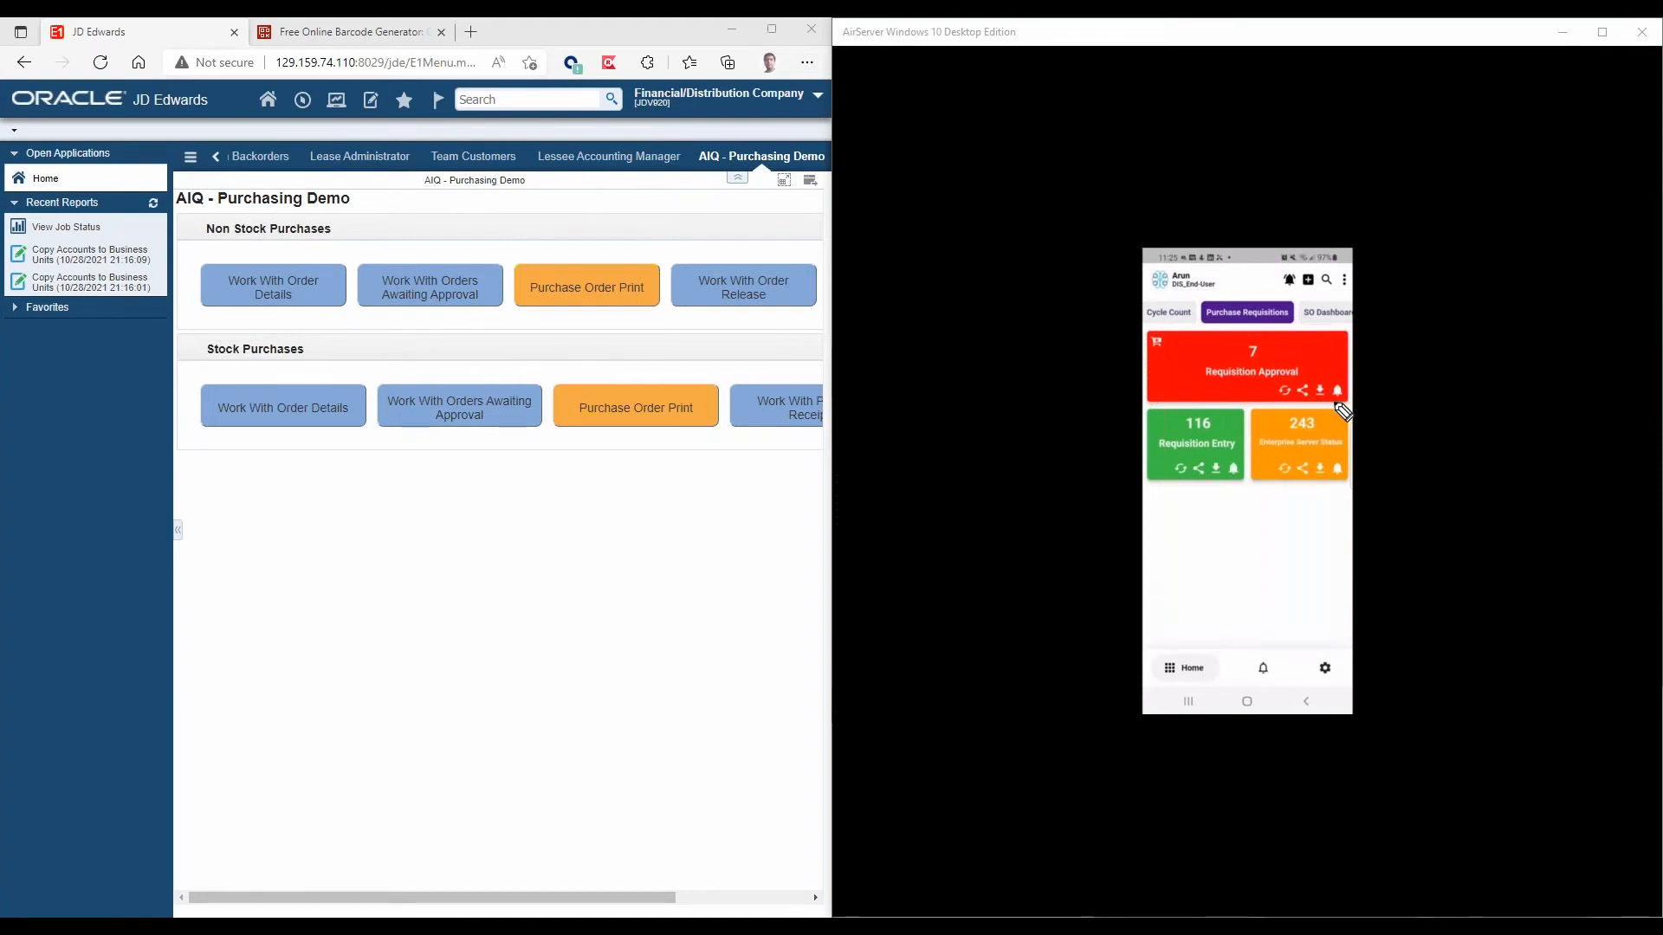
pyautogui.moveTo(1345, 401)
pyautogui.mouseDown()
pyautogui.moveTo(1335, 383)
pyautogui.moveTo(1331, 402)
pyautogui.mouseUp()
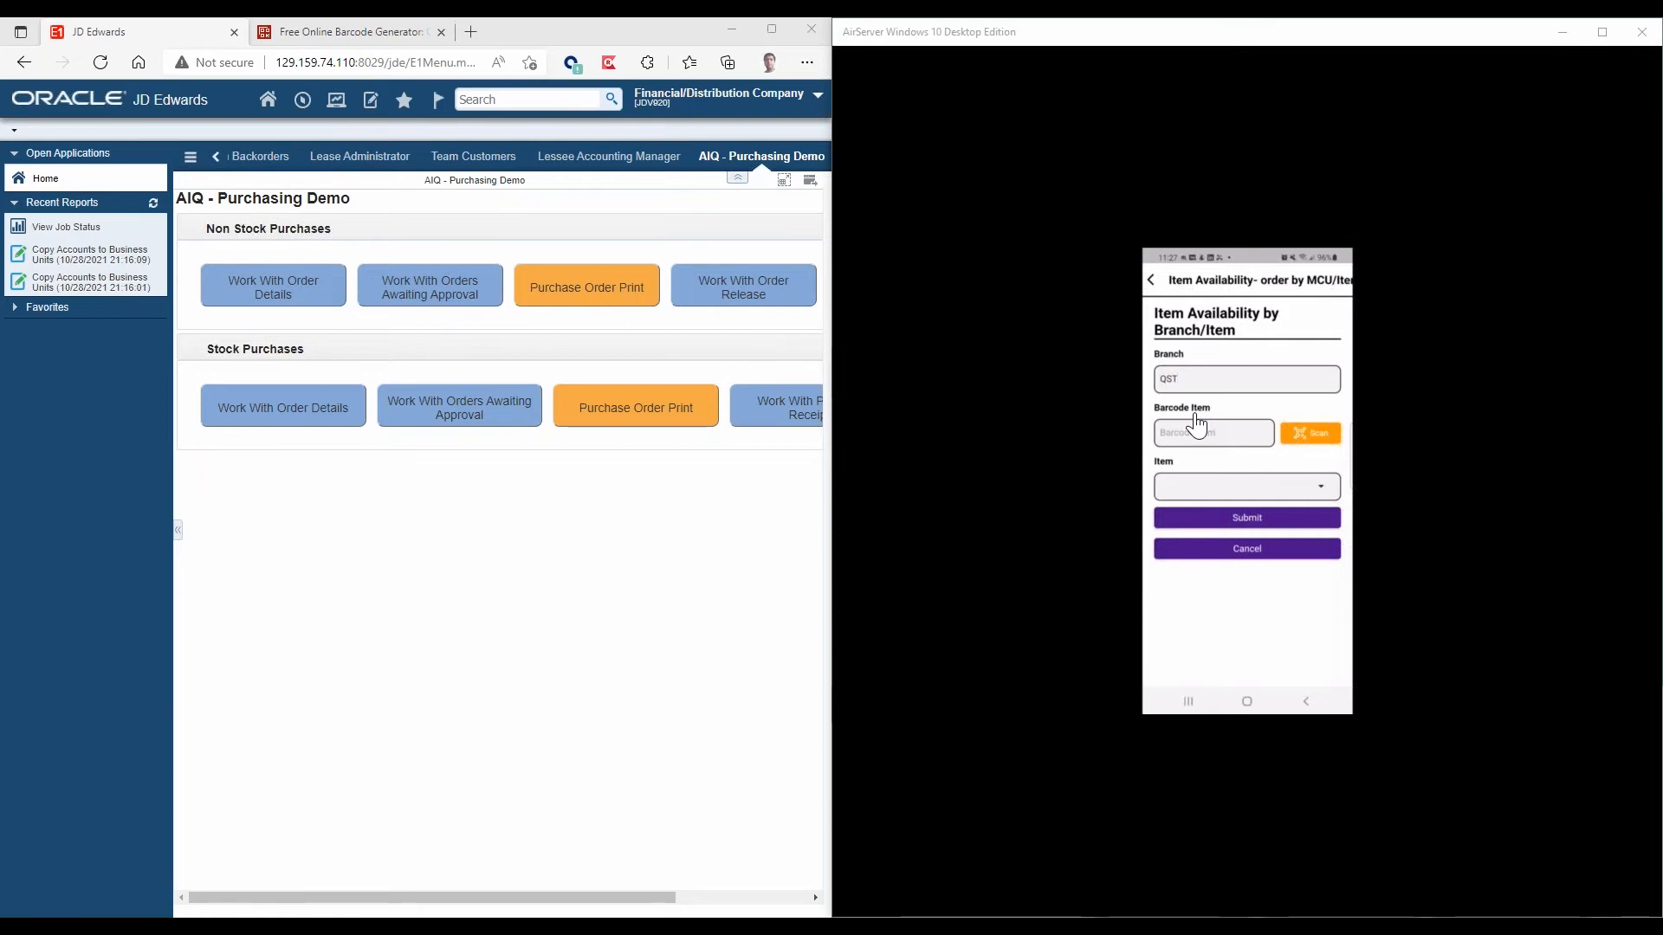
# Open the Work With Item Availability application using the fast path code p41202.
pyautogui.click(305, 103)
pyautogui.write('p41202')
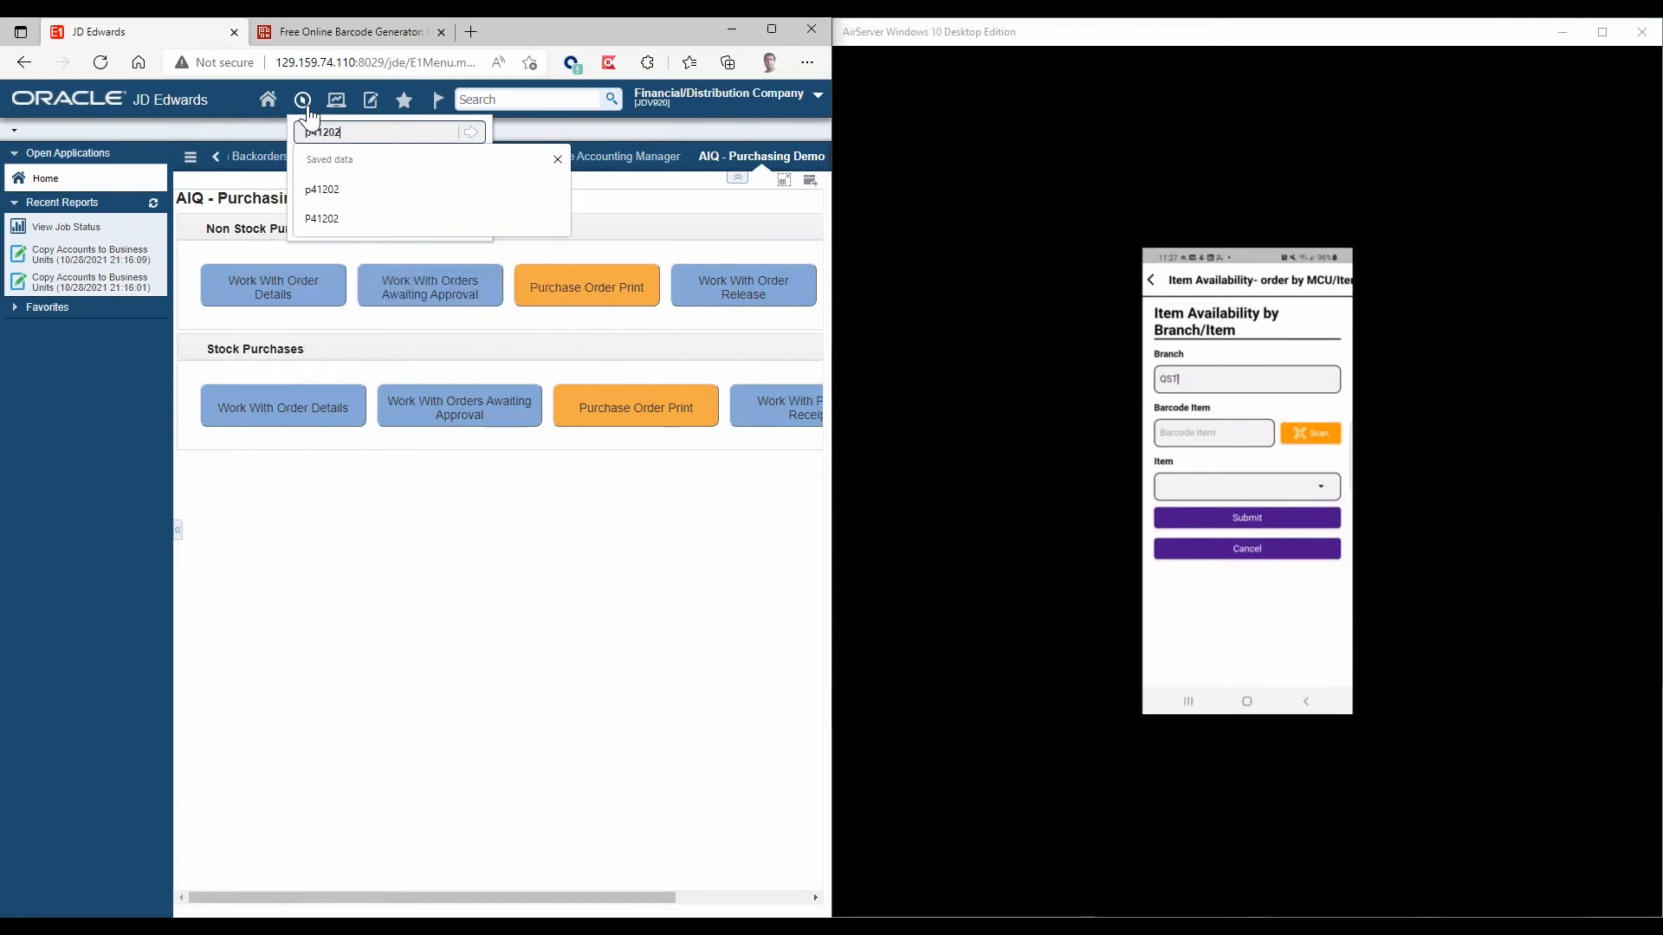
pyautogui.press('Return')
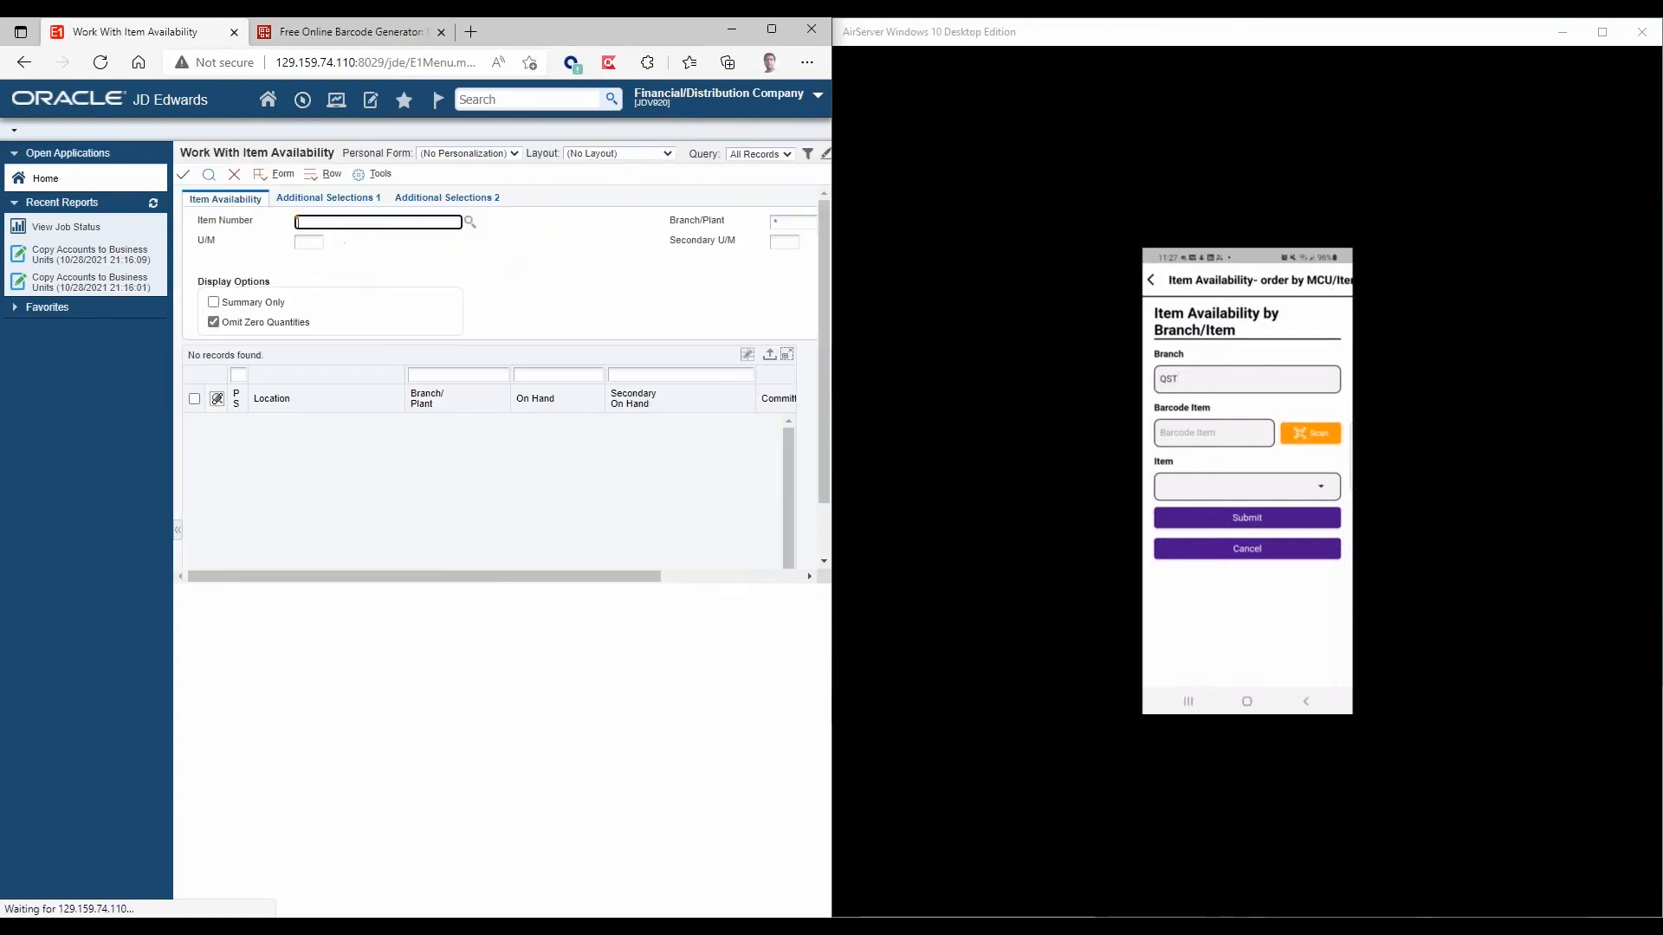
# Look up the availability of item number 1000302 in branch/plant QST.
pyautogui.write('1000302')
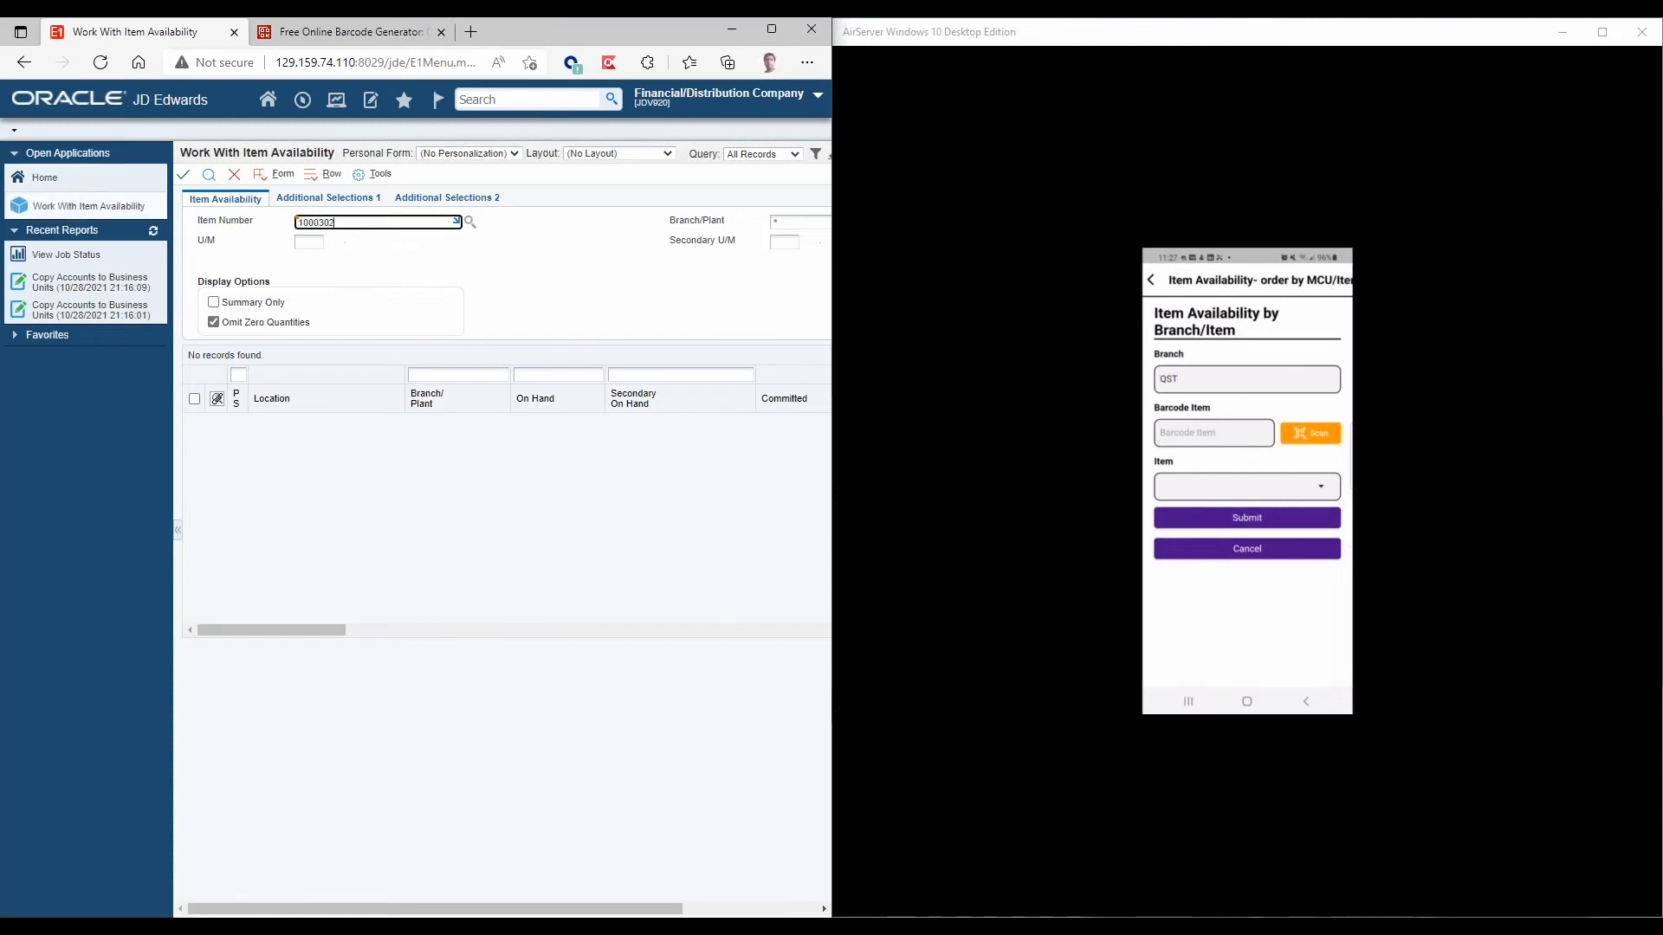
pyautogui.press('Tab')
pyautogui.write('qst')
pyautogui.click(209, 175)
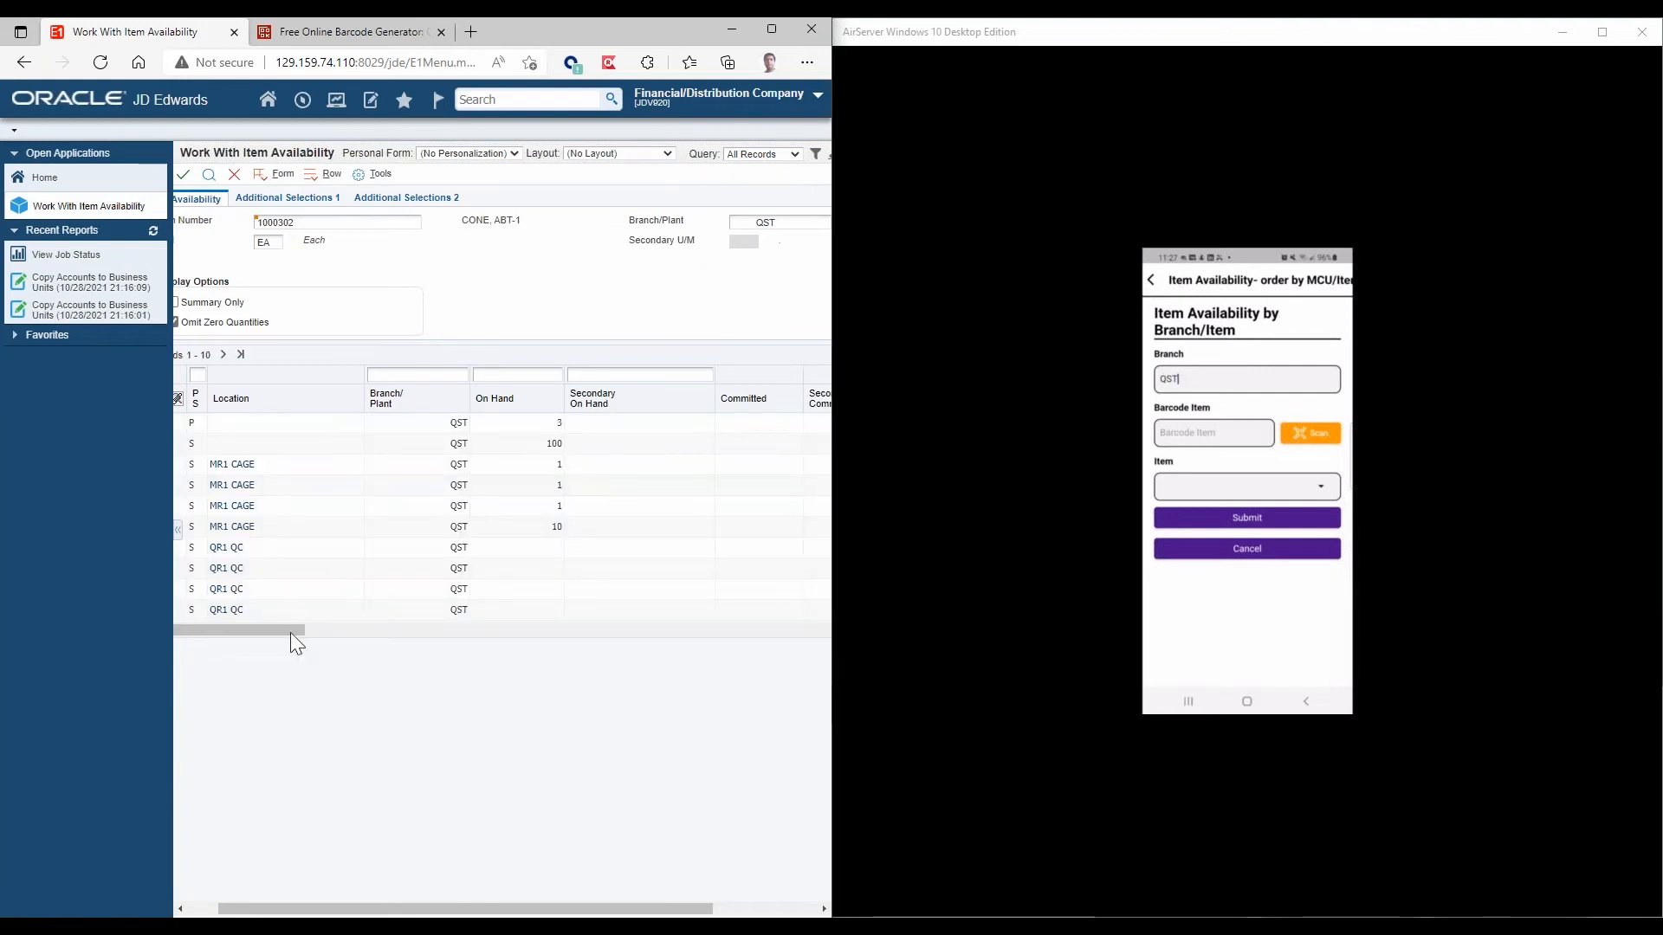
pyautogui.click(304, 527)
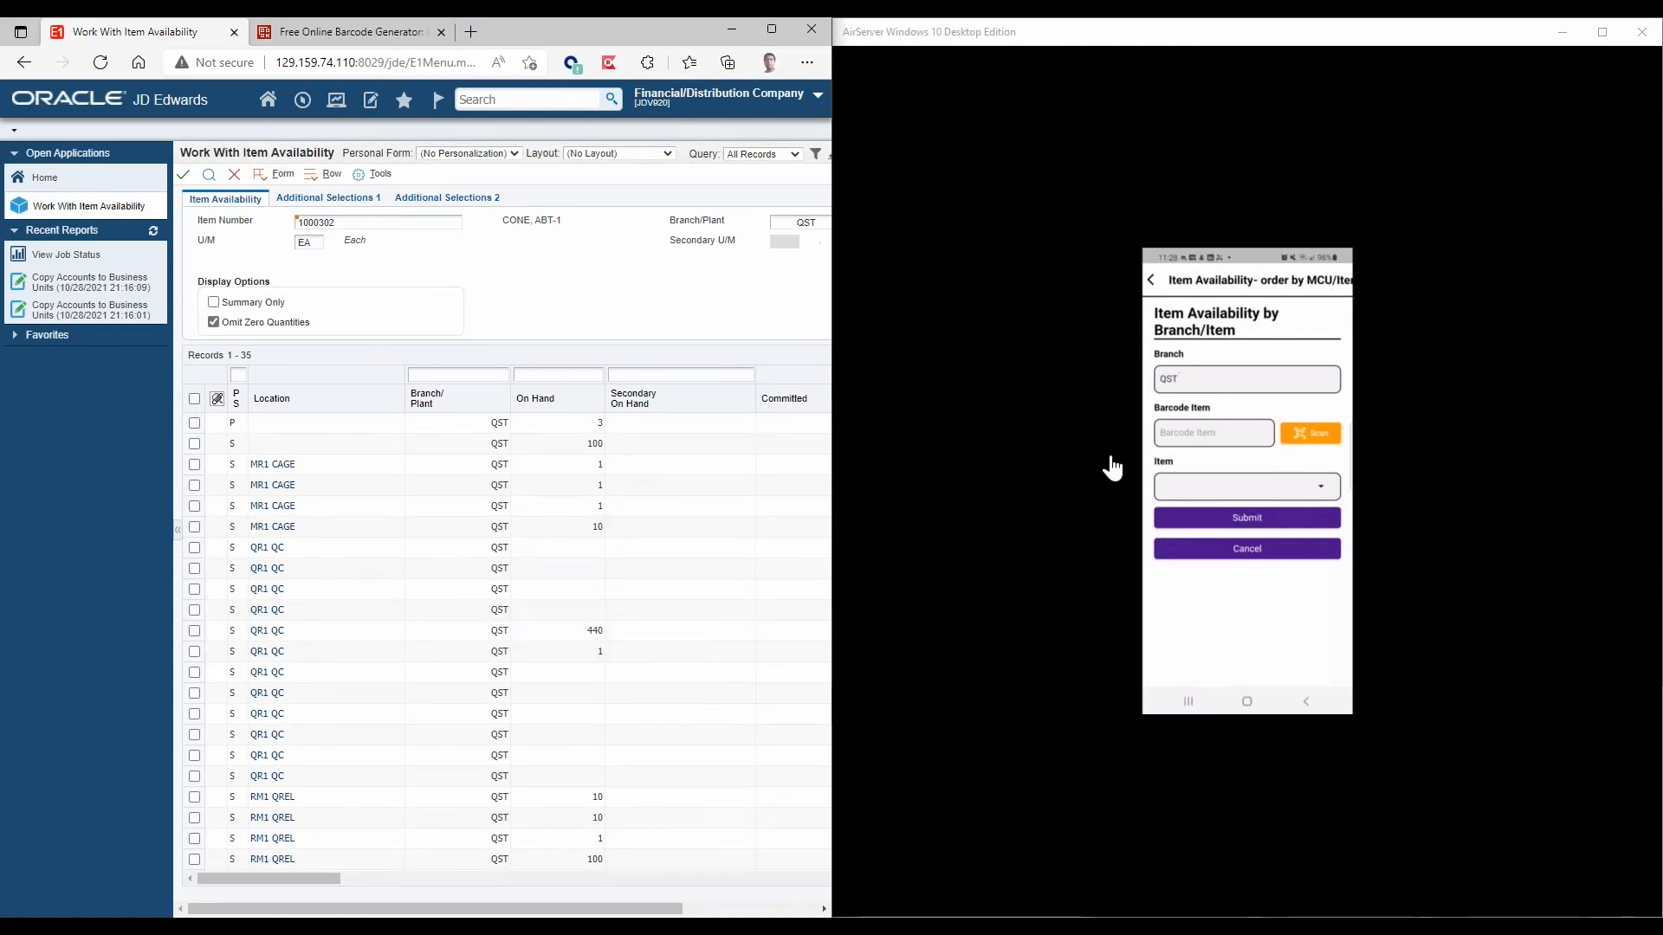
# Using the online barcode for item 1000302, submit the mobile availability inquiry for QST and compare the QR1 QC on-hand quantity with JD Edwards.
pyautogui.click(350, 29)
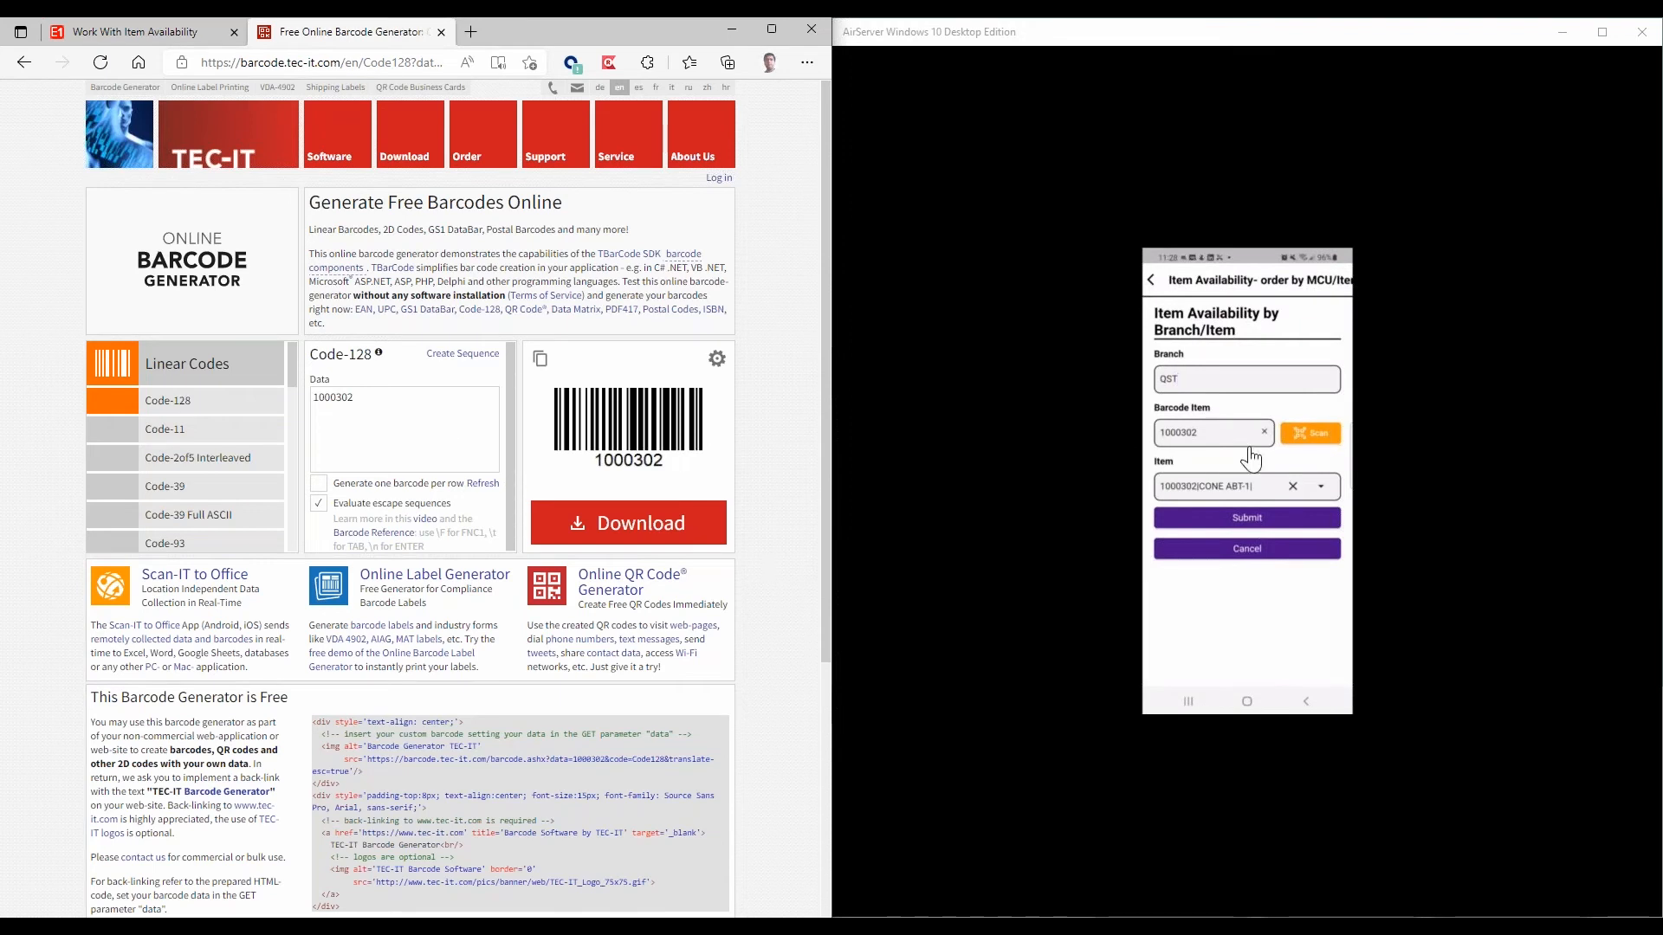
pyautogui.click(1237, 522)
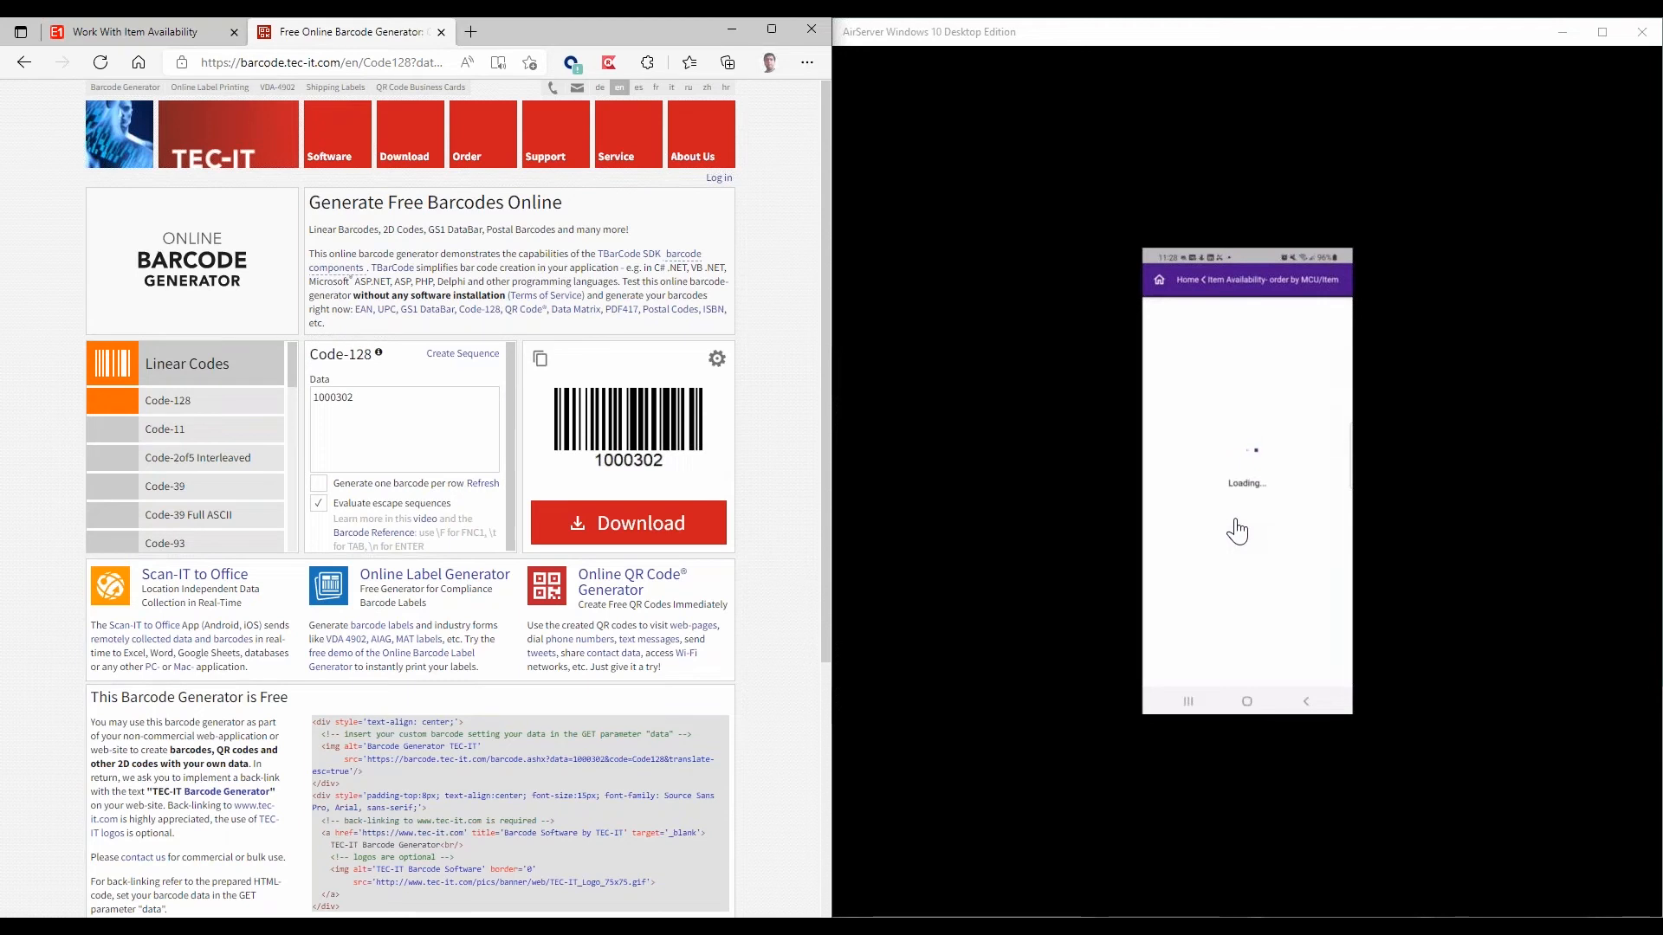
pyautogui.click(169, 35)
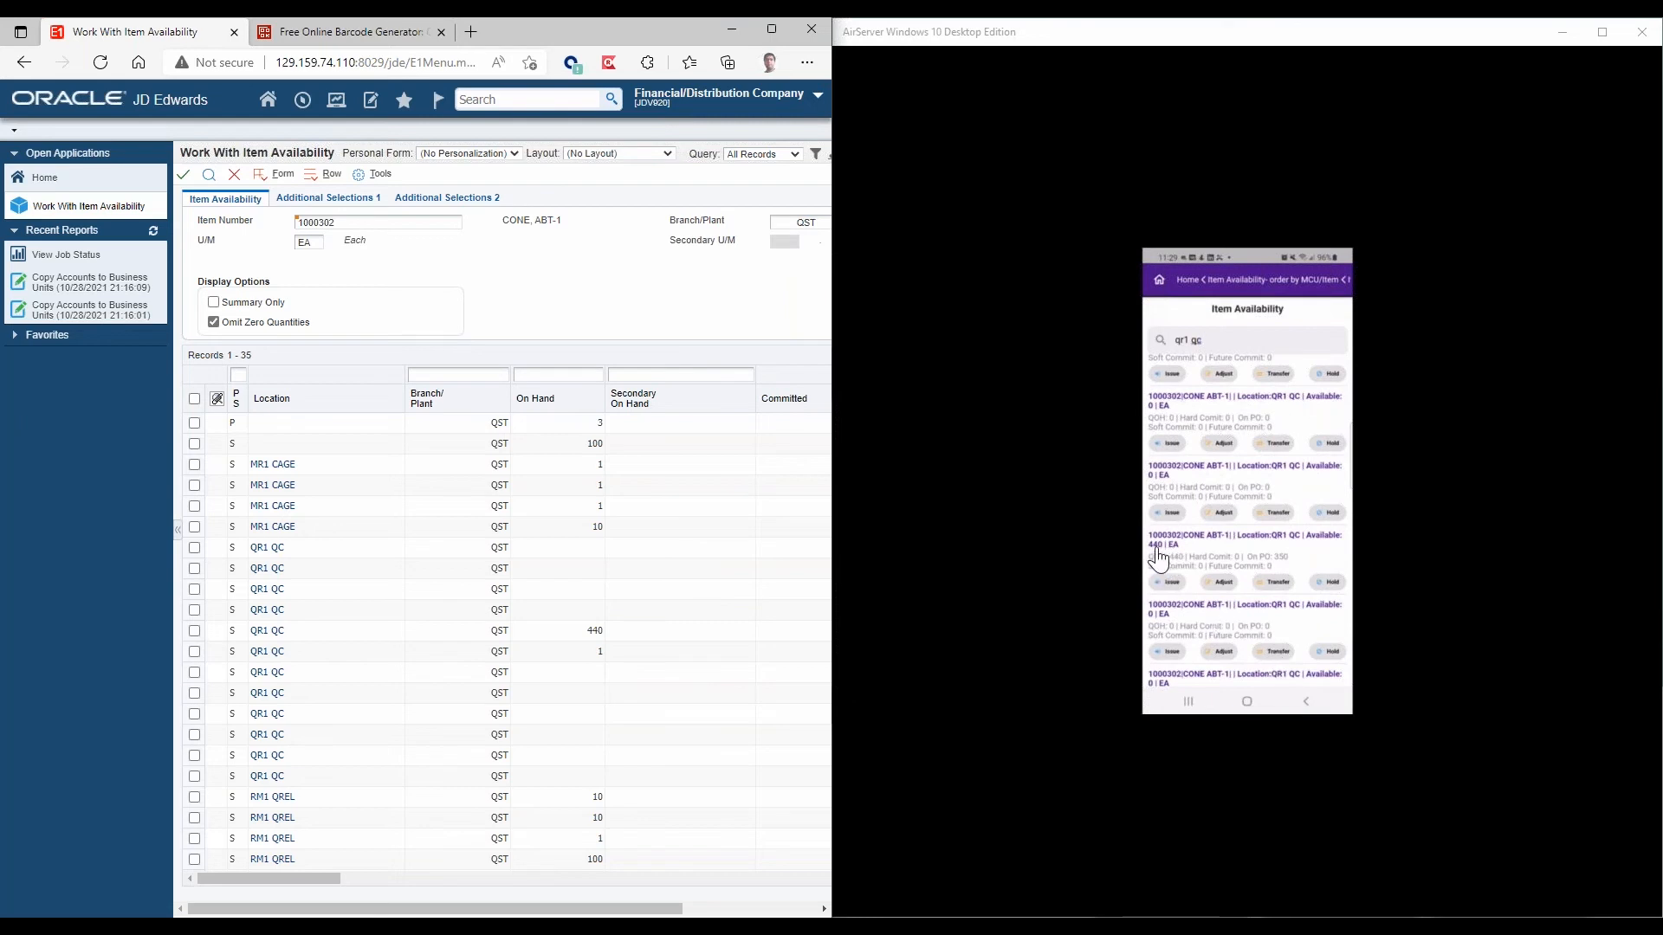
pyautogui.click(585, 632)
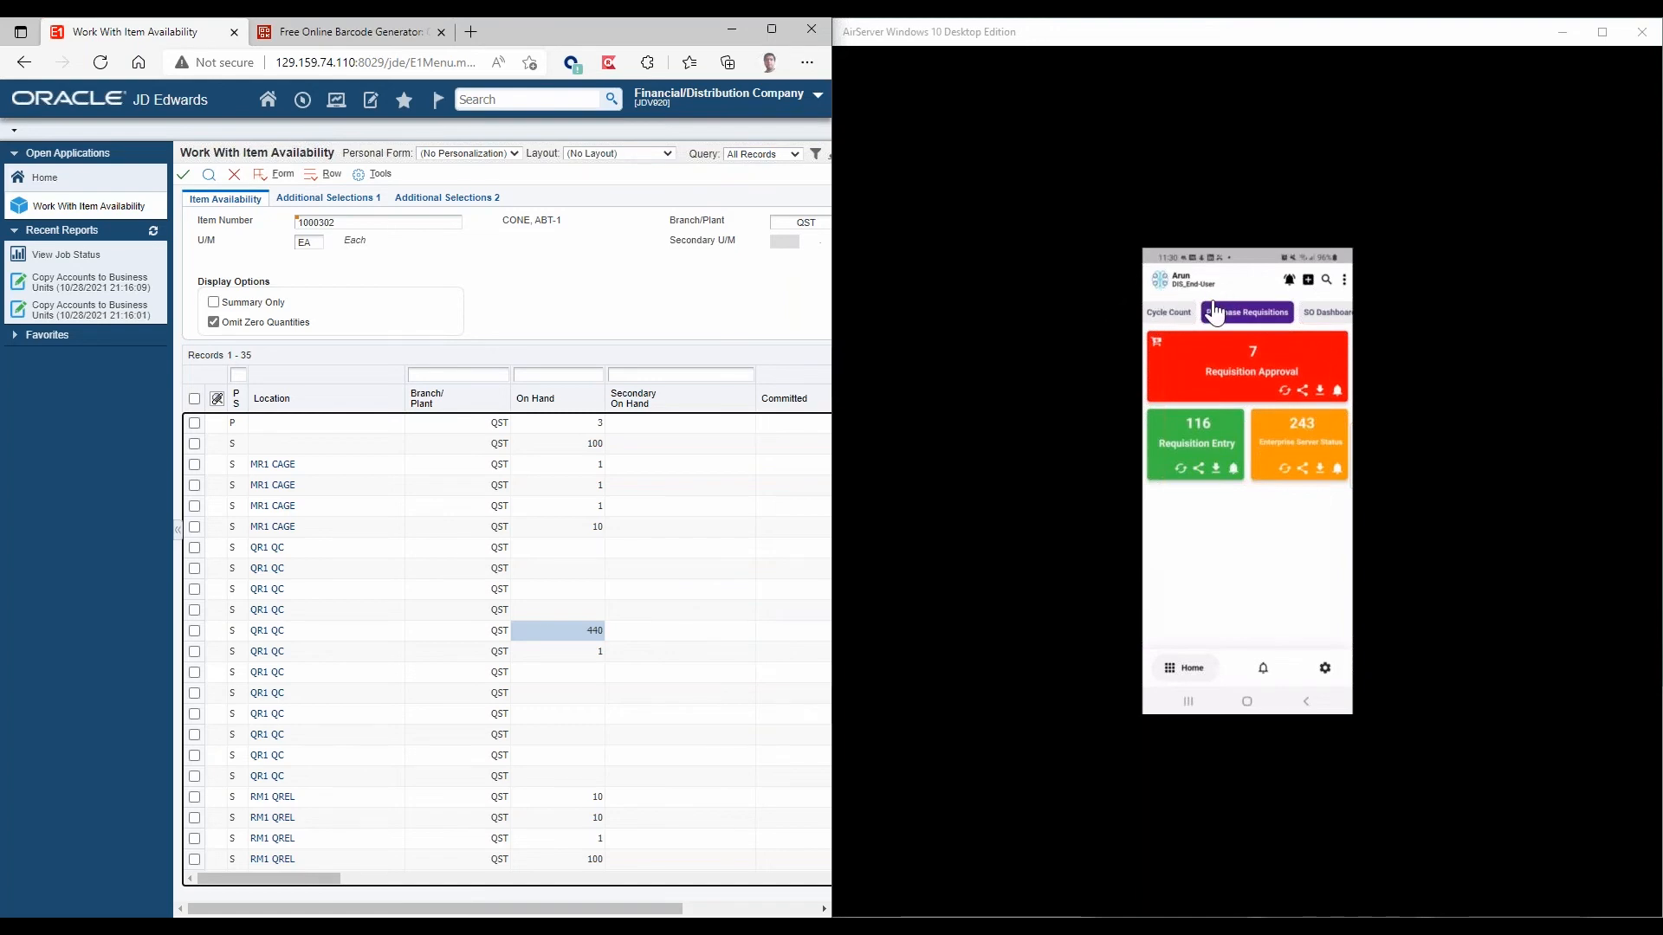
# Close Work With Item Availability and start a new order from the Non Stock Purchases Work With Order Details application.
pyautogui.click(305, 106)
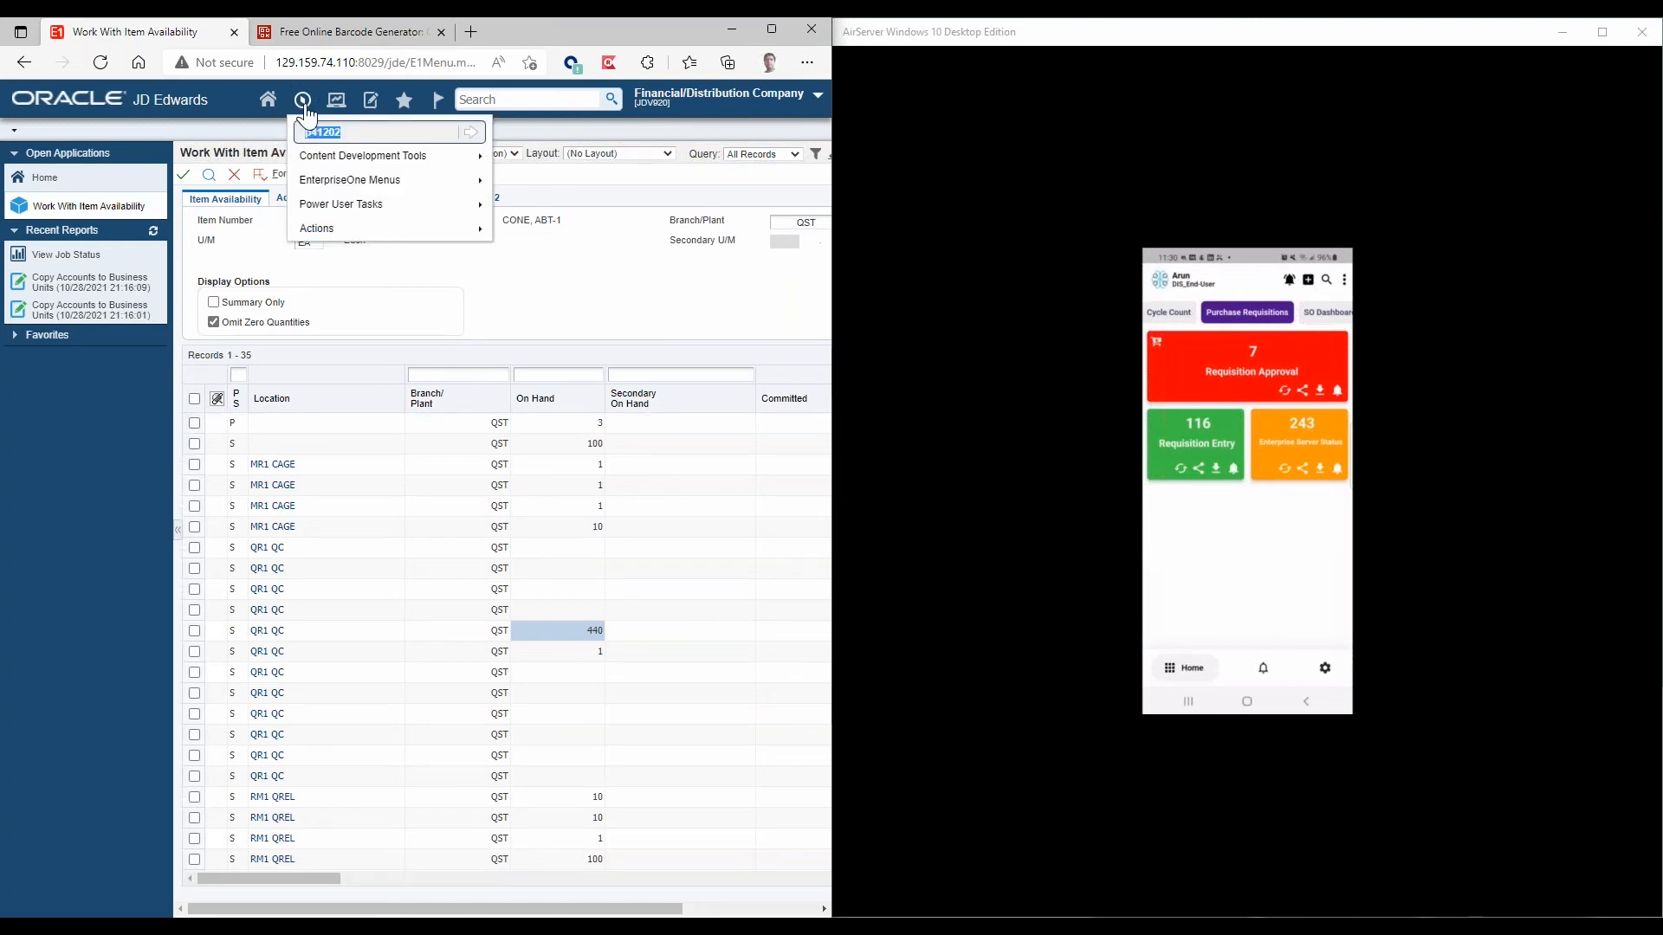
pyautogui.click(230, 182)
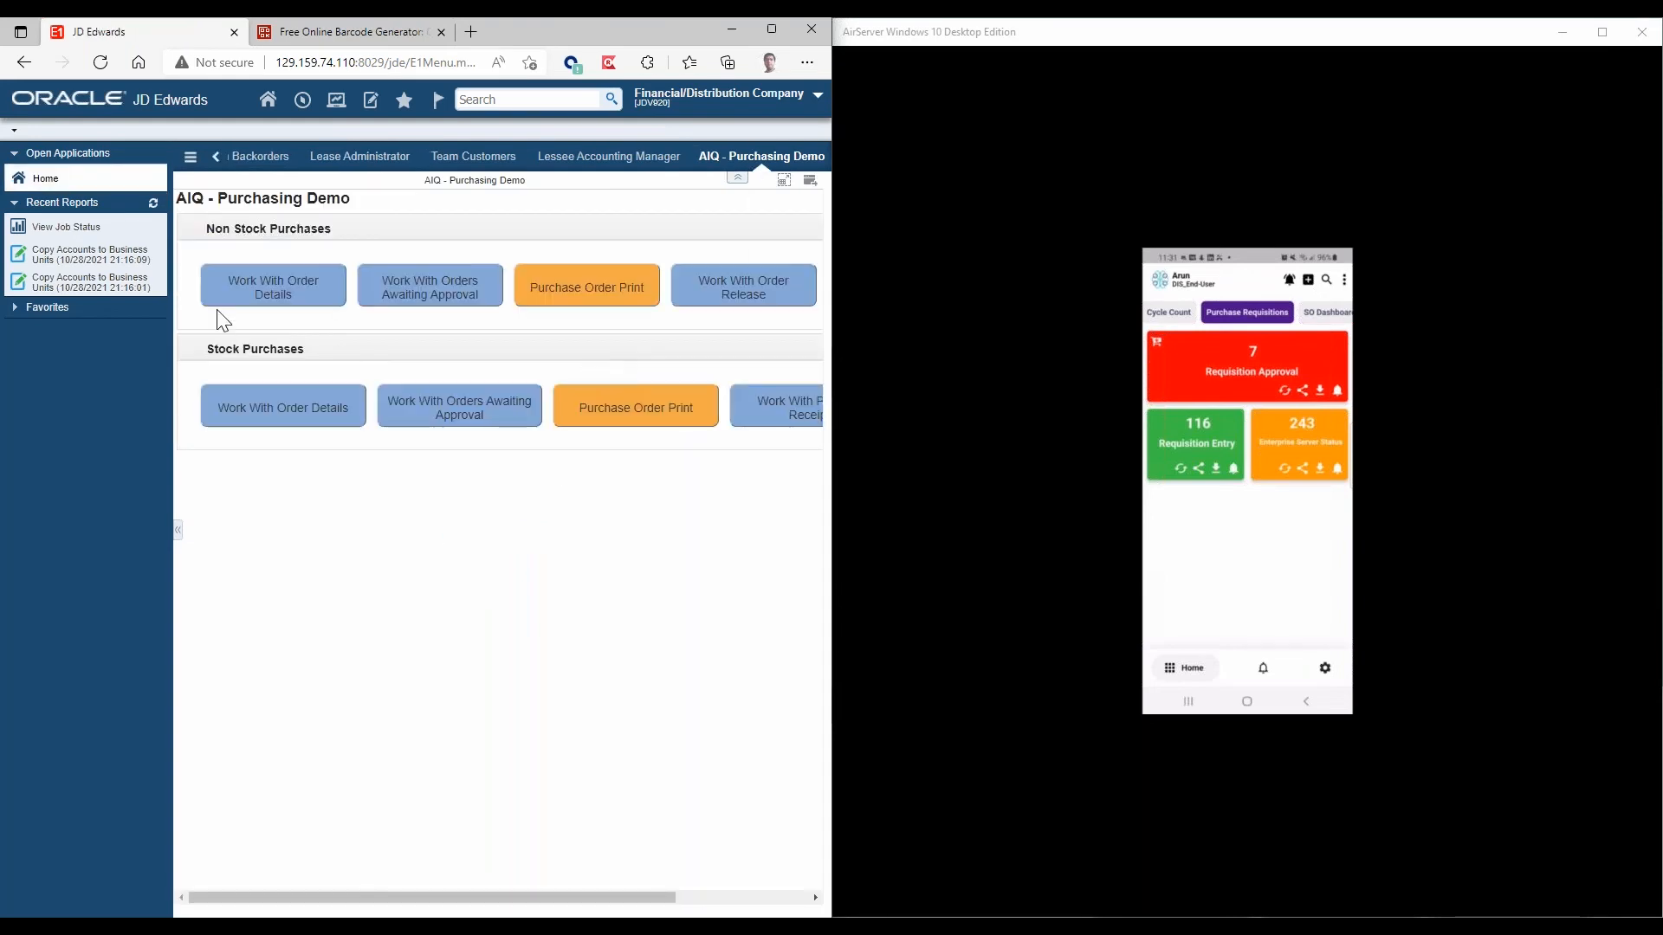
pyautogui.click(283, 298)
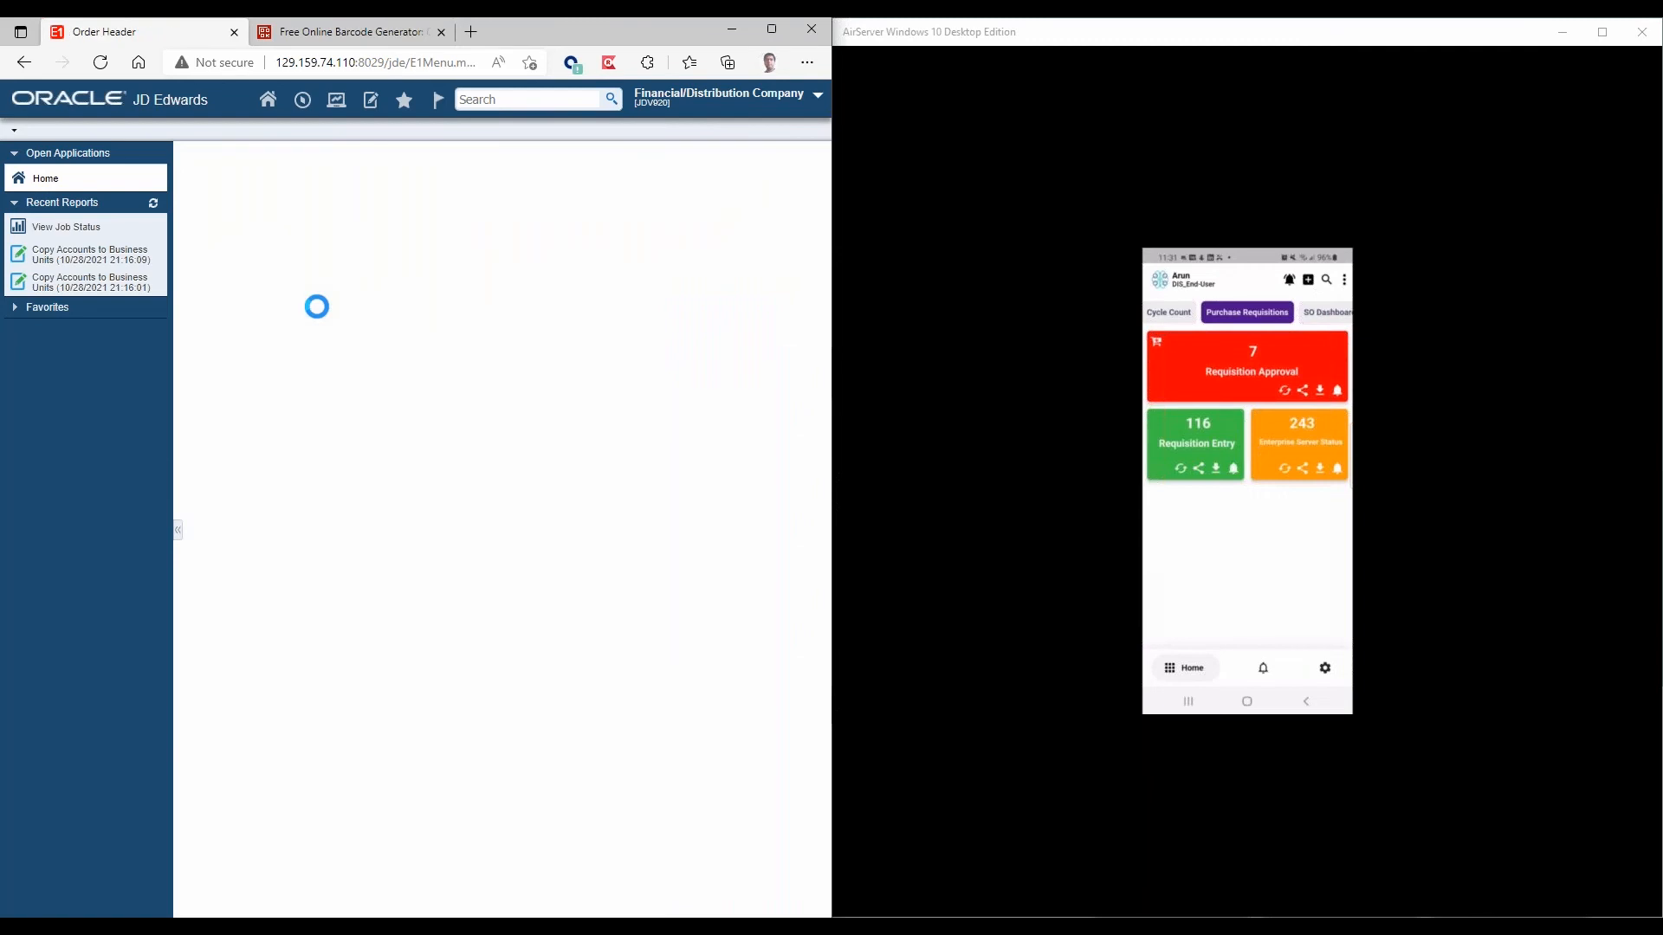
# Create the requisition header with supplier 61161, ship to 90150 and business unit QST.
pyautogui.click(324, 318)
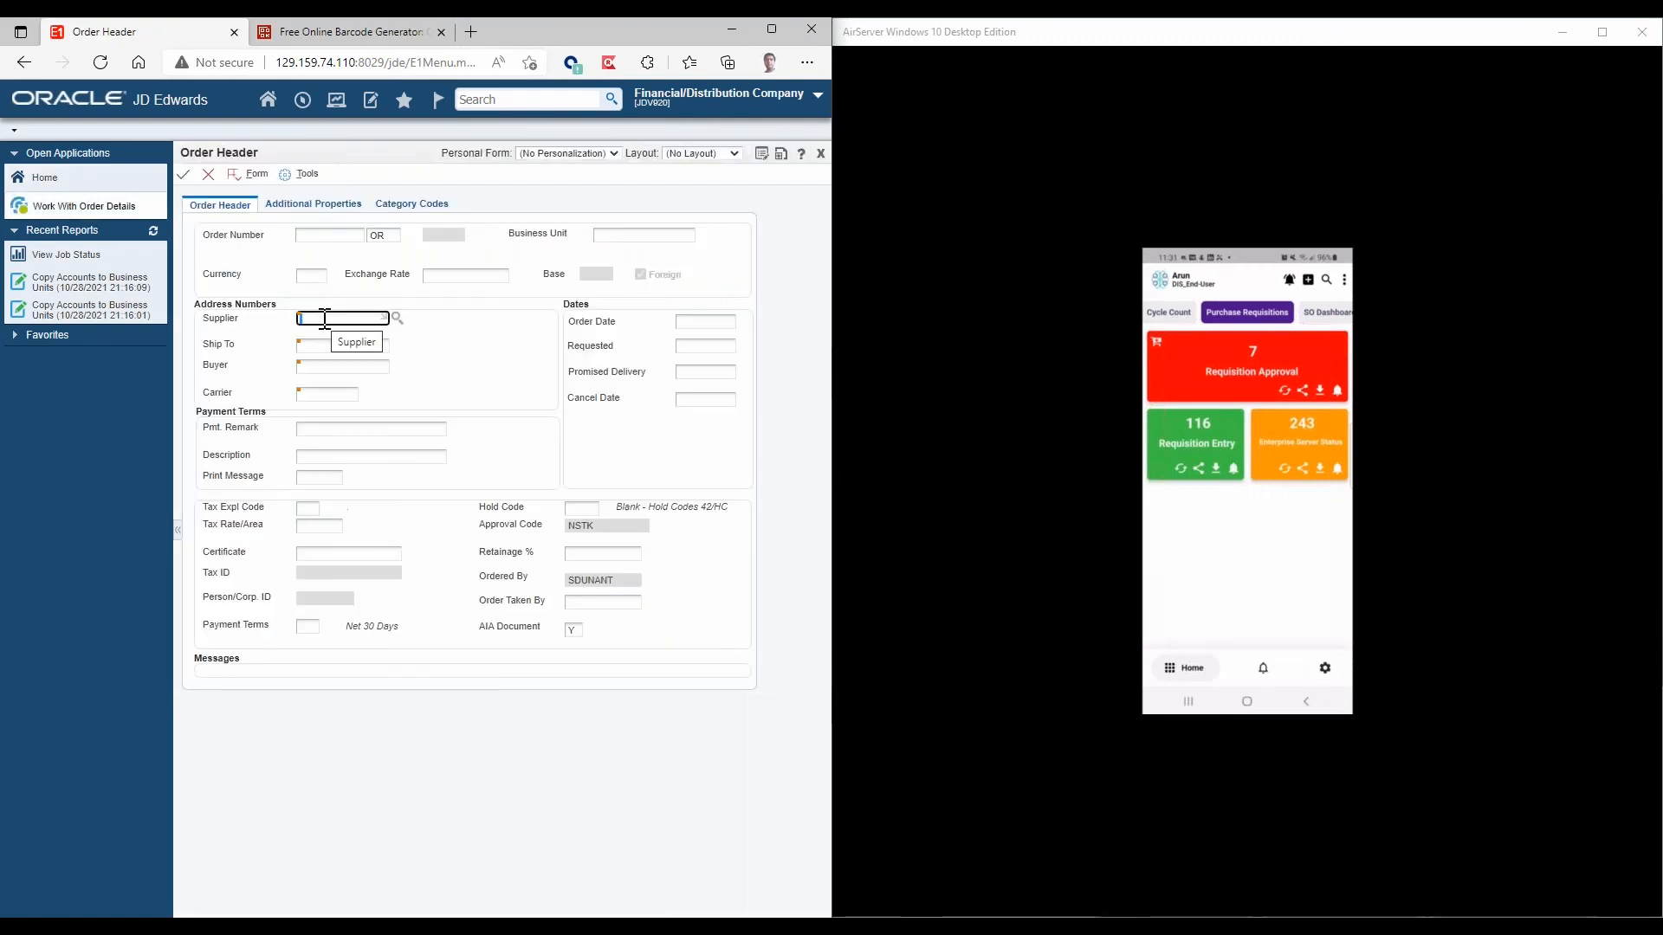
pyautogui.write('61161')
pyautogui.press('Tab')
pyautogui.write('1')
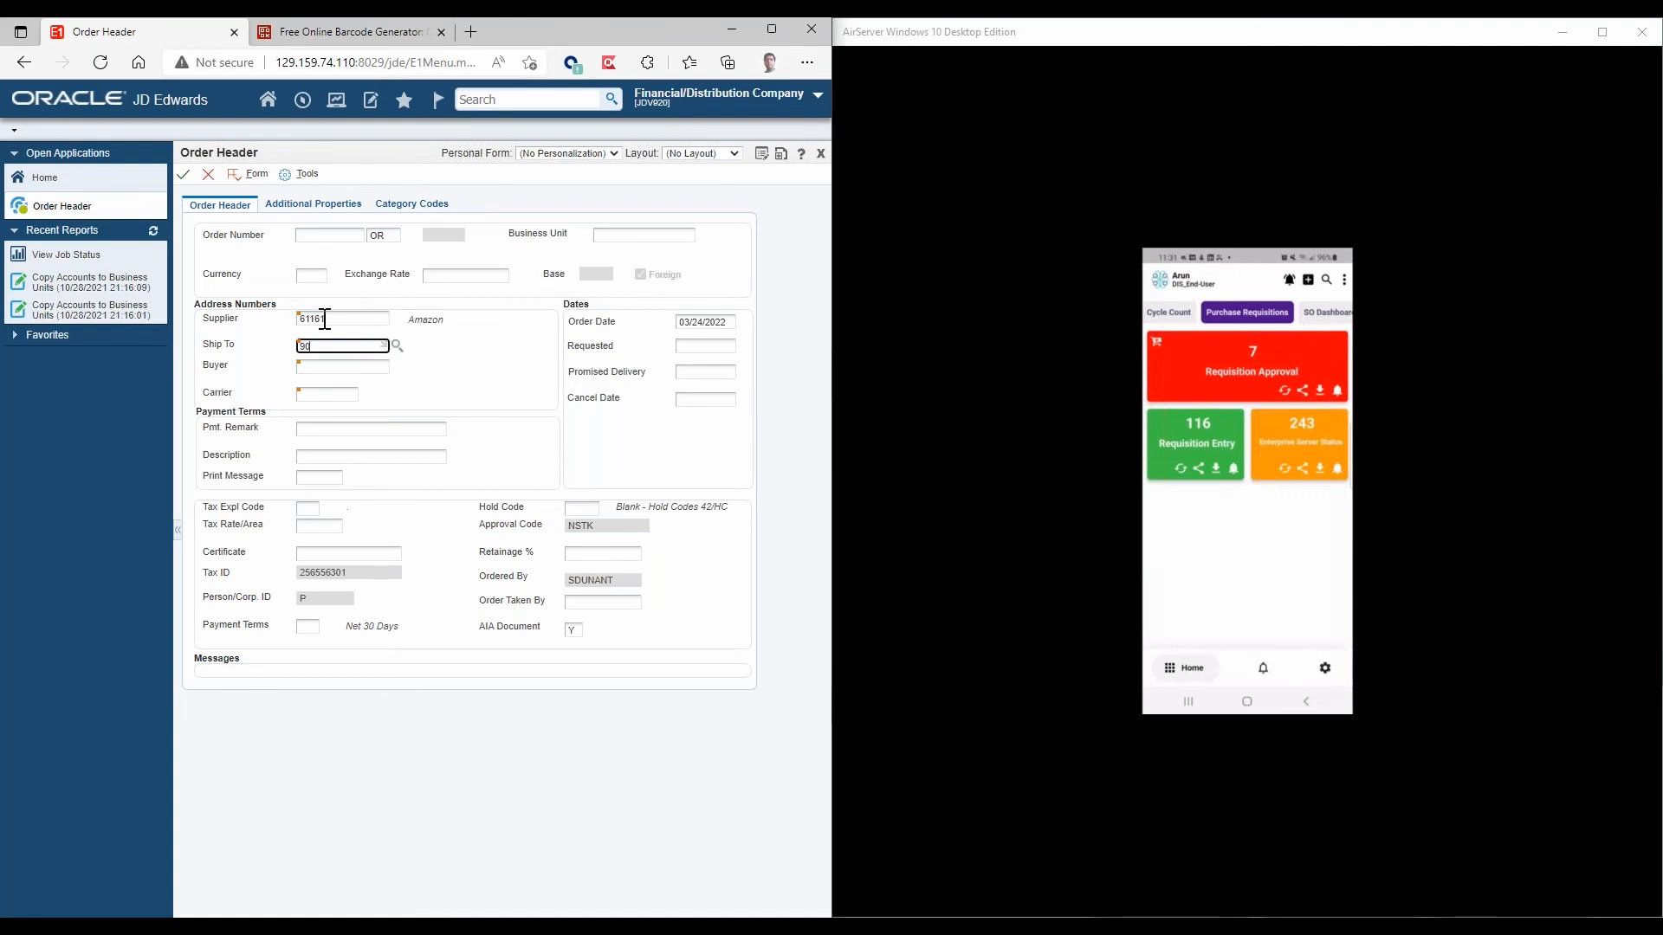
pyautogui.write('0150')
pyautogui.press('Tab')
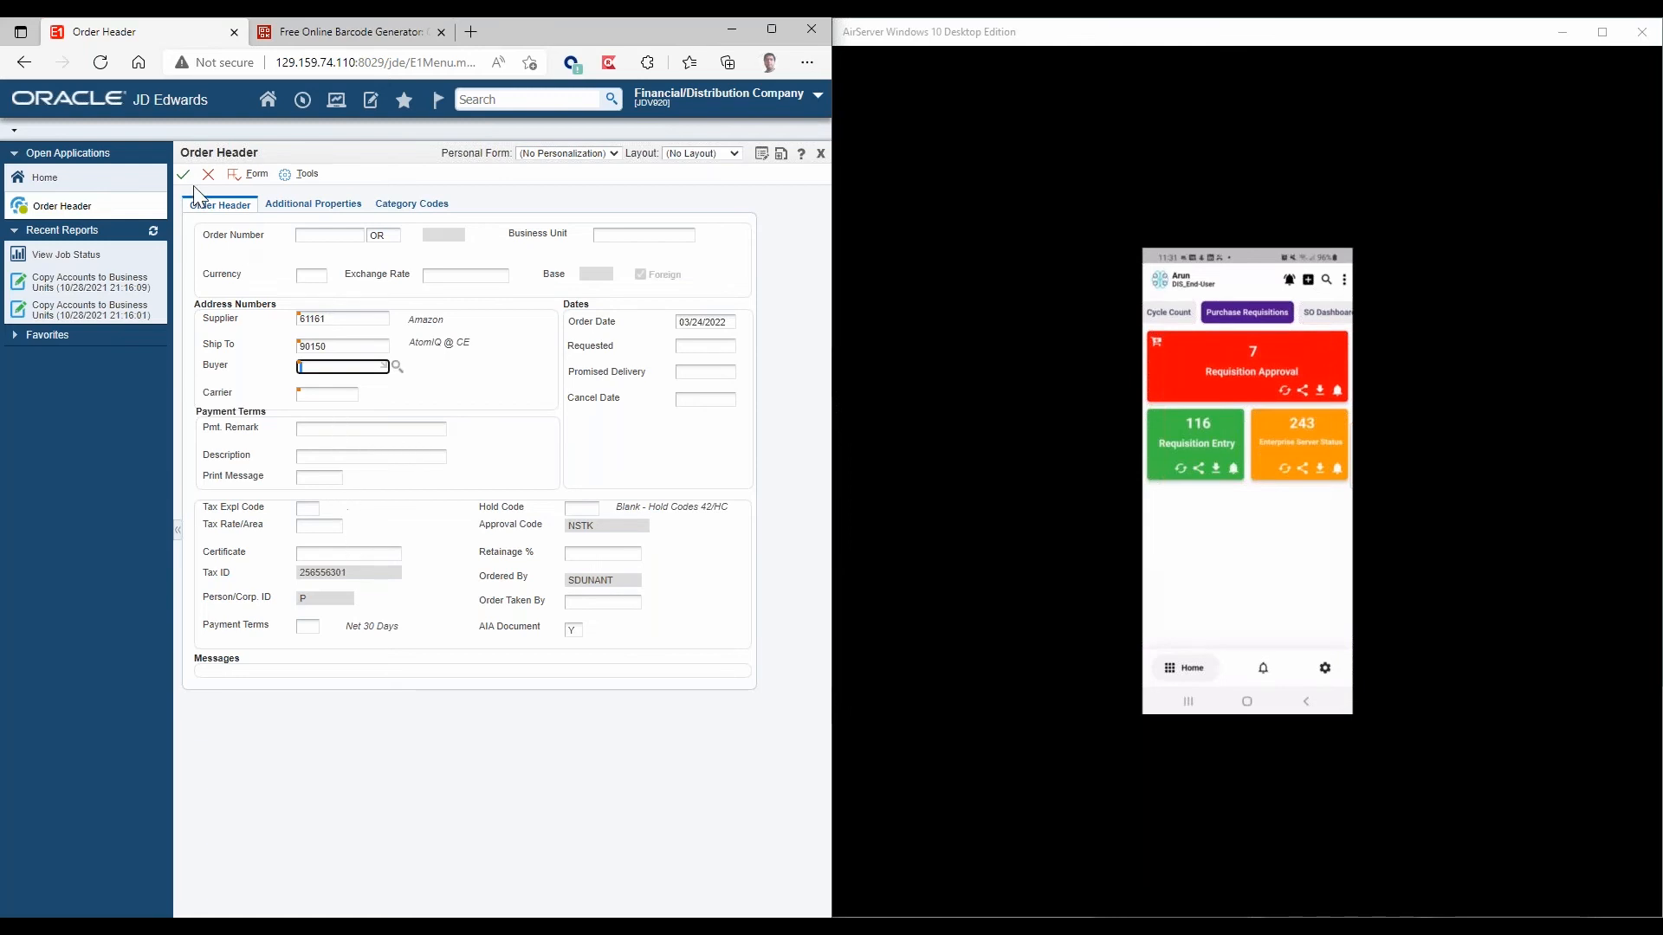
pyautogui.click(606, 232)
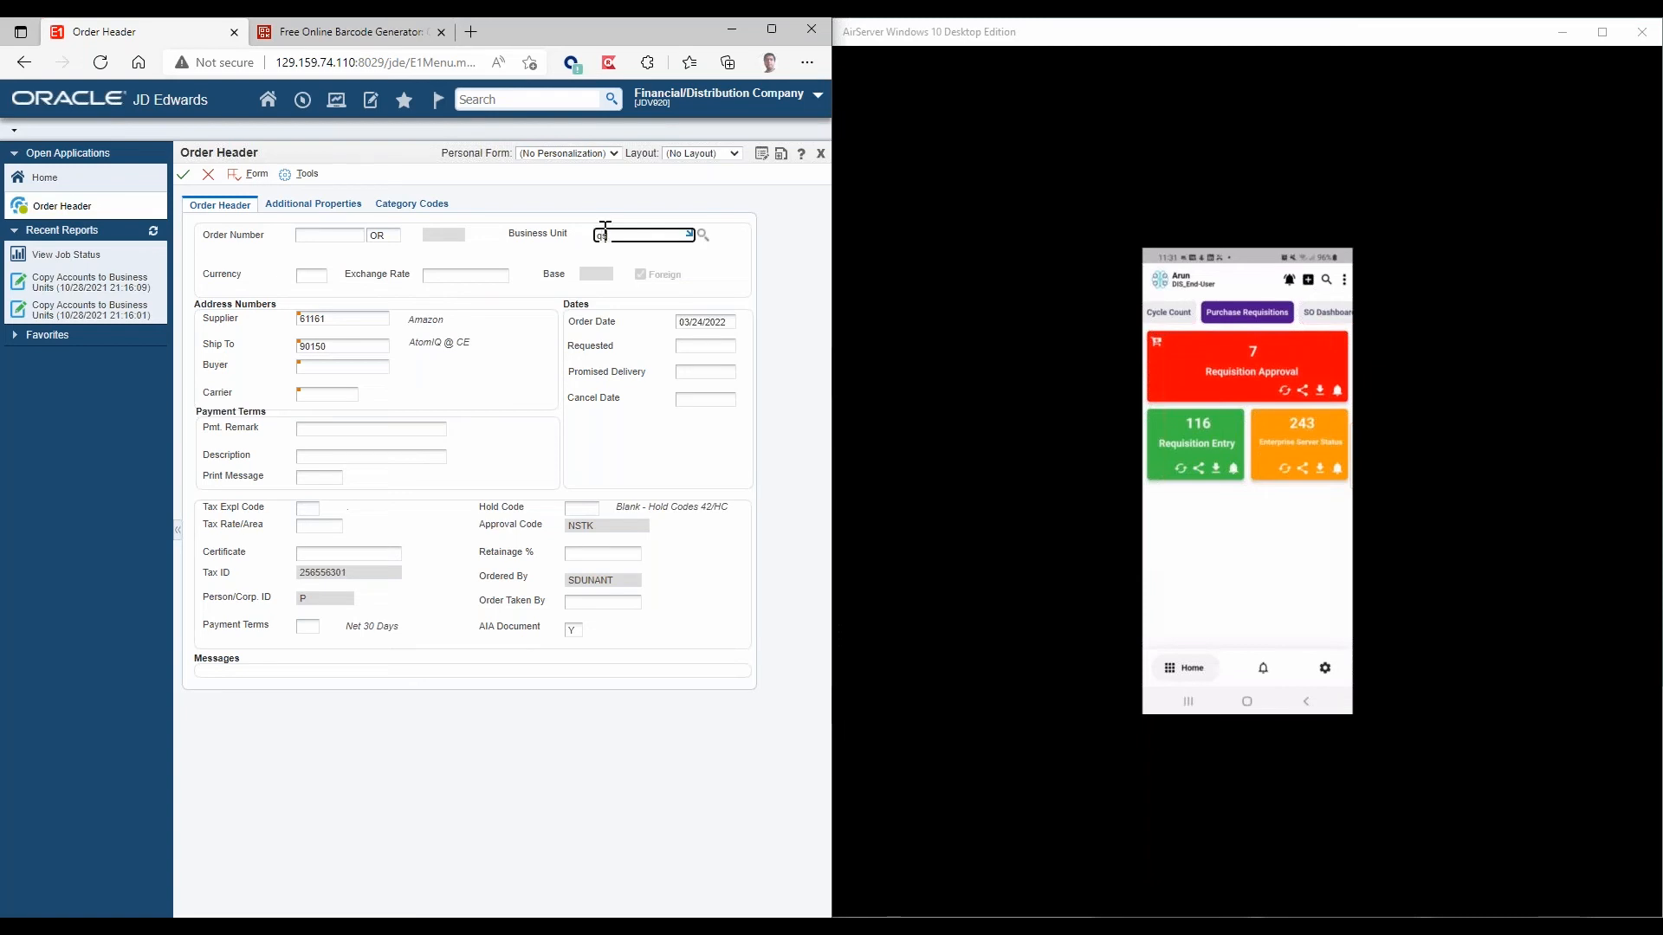
pyautogui.write('qst')
pyautogui.click(184, 174)
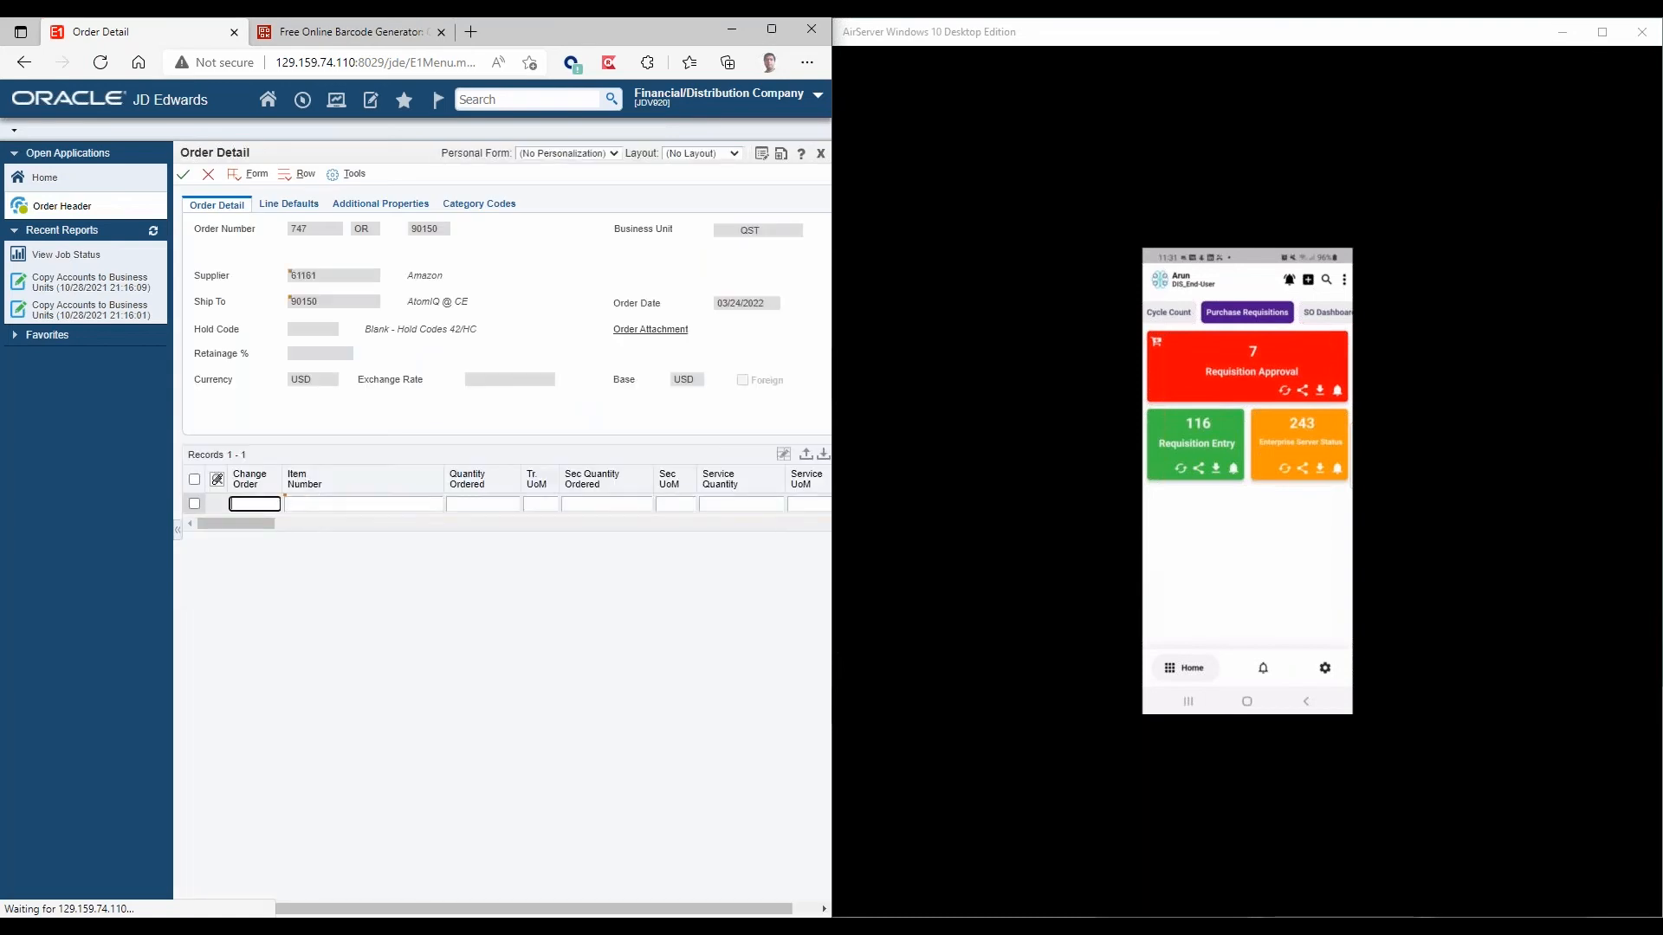
# Enter the first requisition line for item 1000301 with an ordered quantity of 5.
pyautogui.click(309, 505)
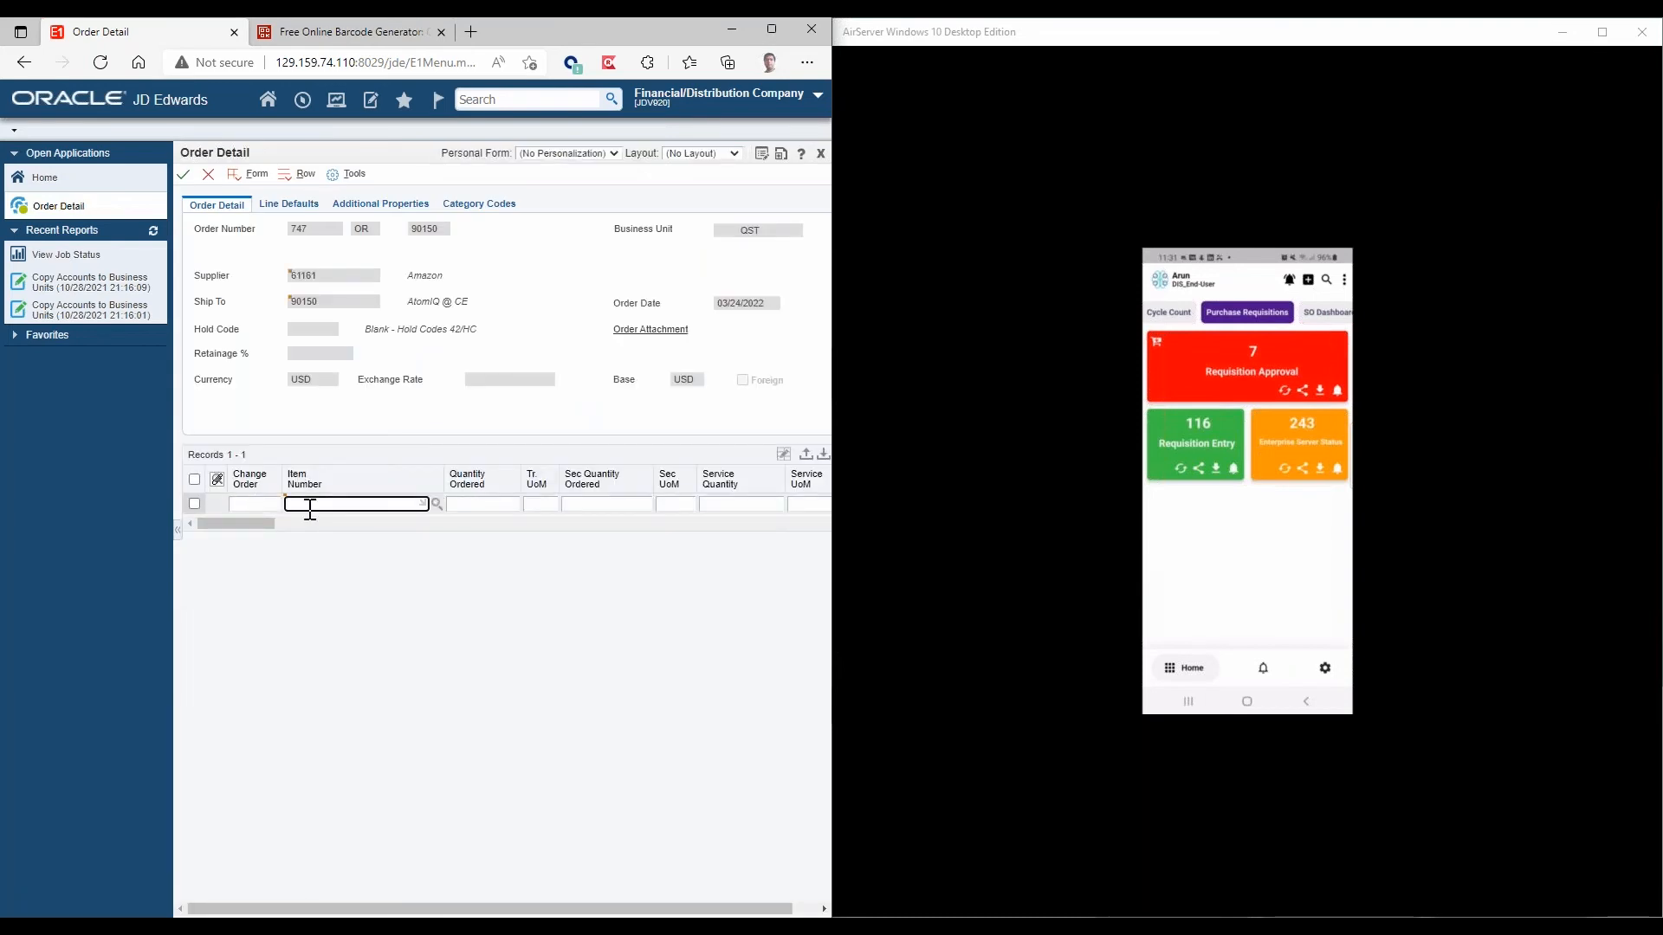
pyautogui.write('1000101')
pyautogui.press('Tab')
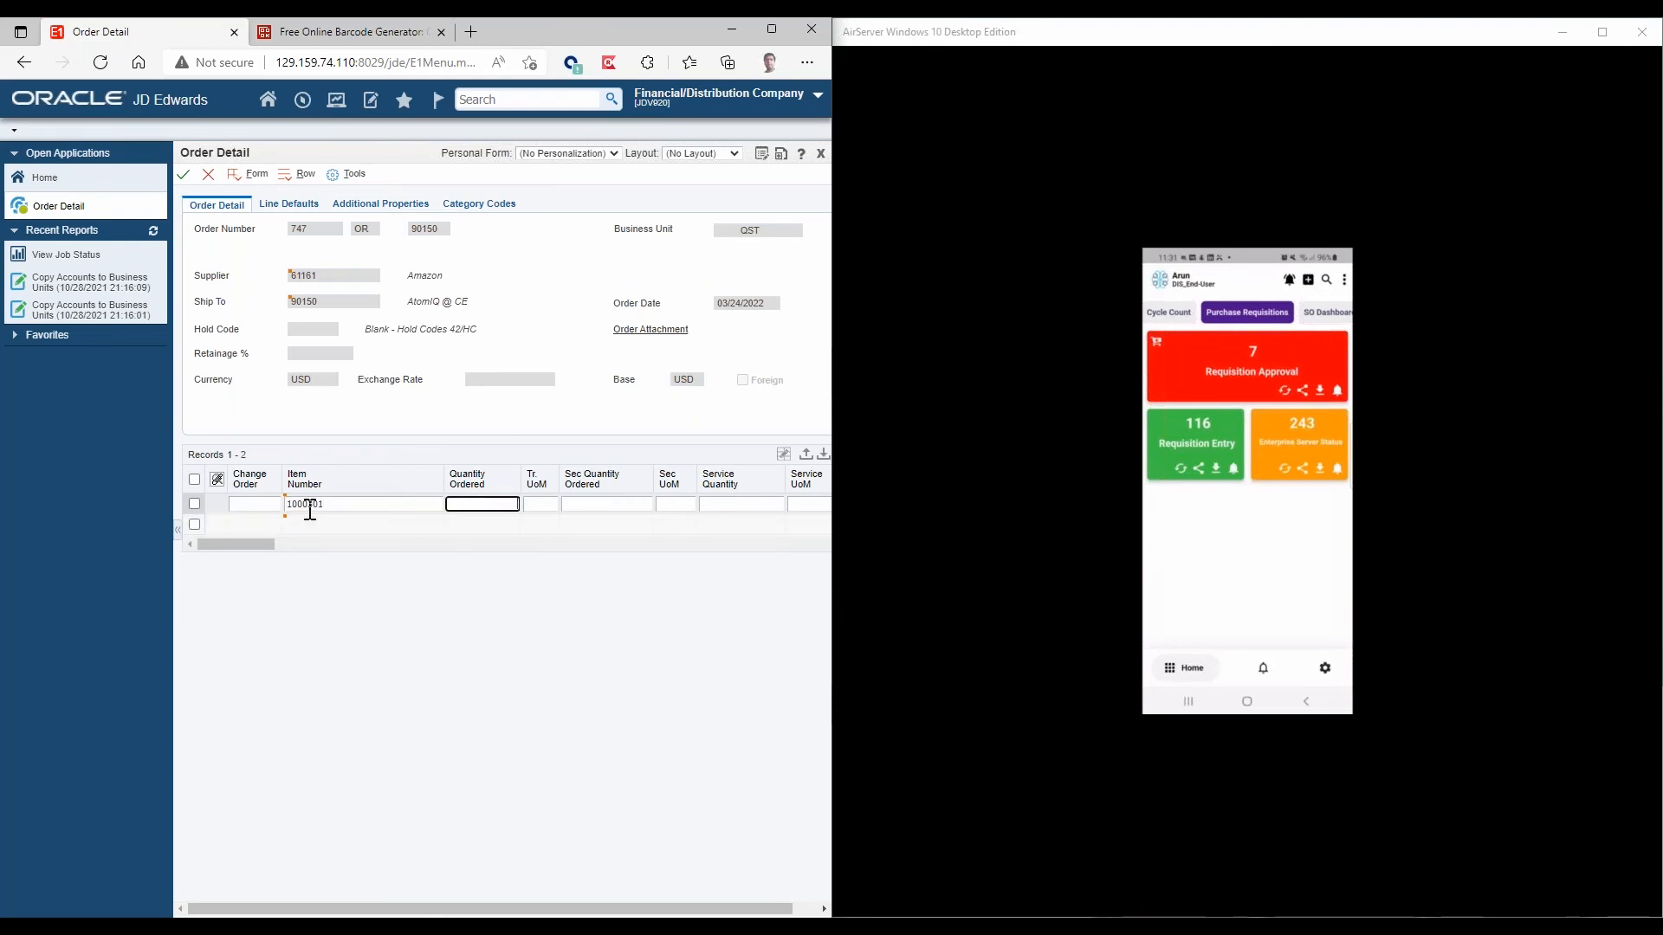
pyautogui.write('5')
pyautogui.press('Return')
# Add a second line for item 1000302 with quantity 7, then save the requisition and close the order header.
pyautogui.write('1000302')
pyautogui.press('Tab')
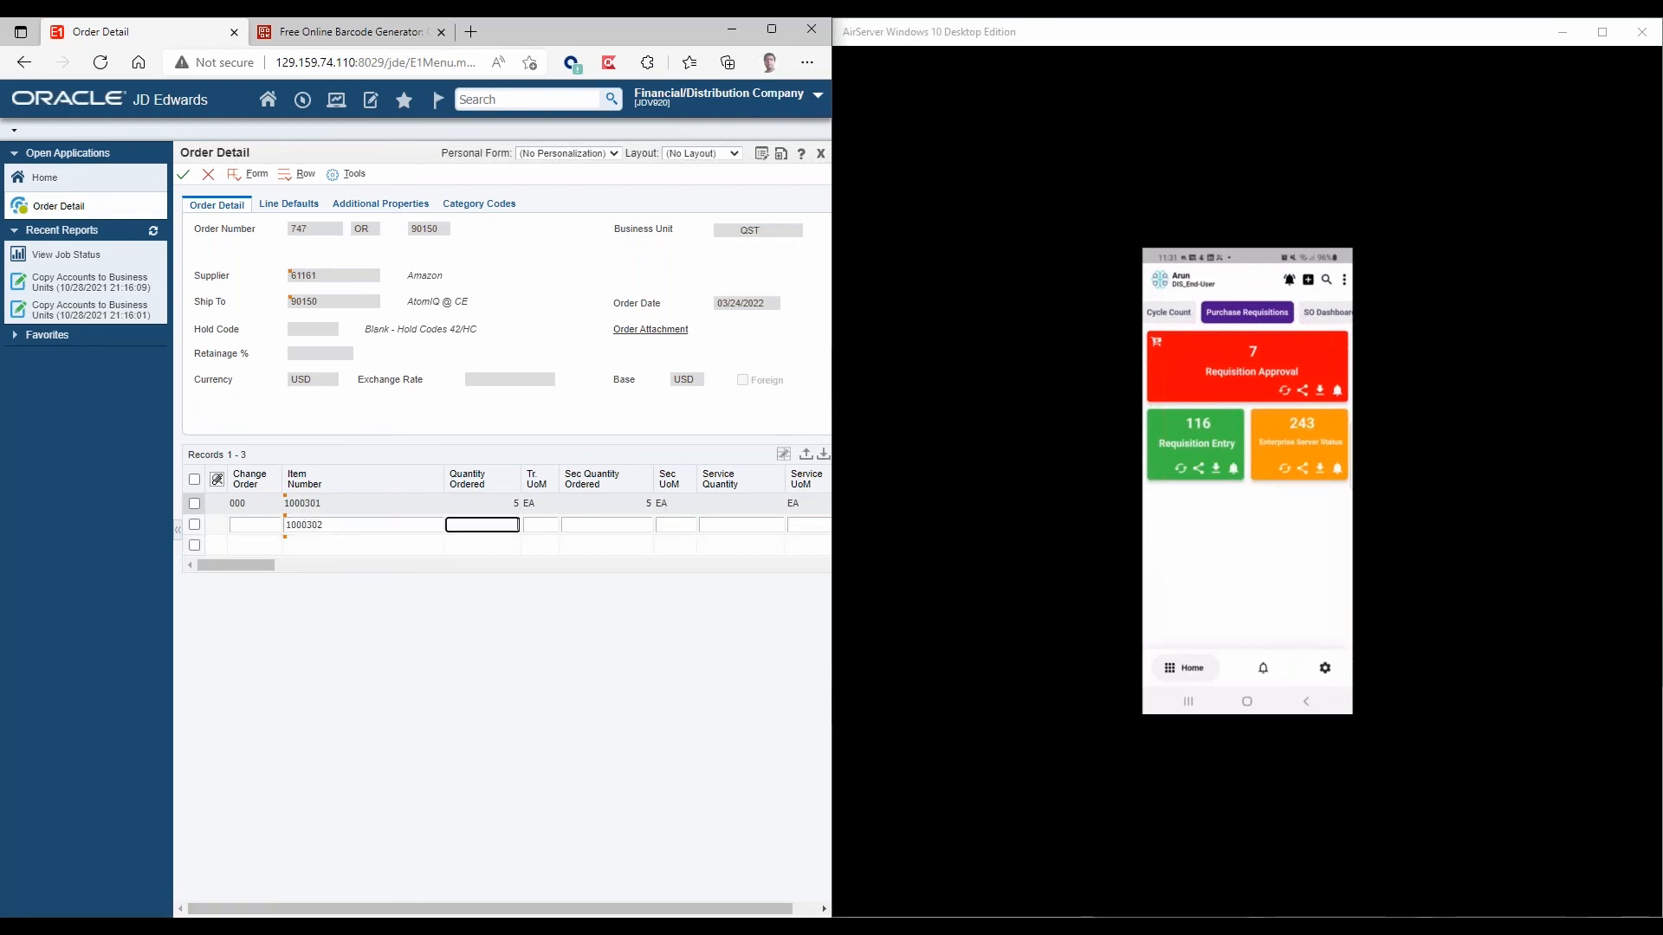
pyautogui.write('7')
pyautogui.press('Return')
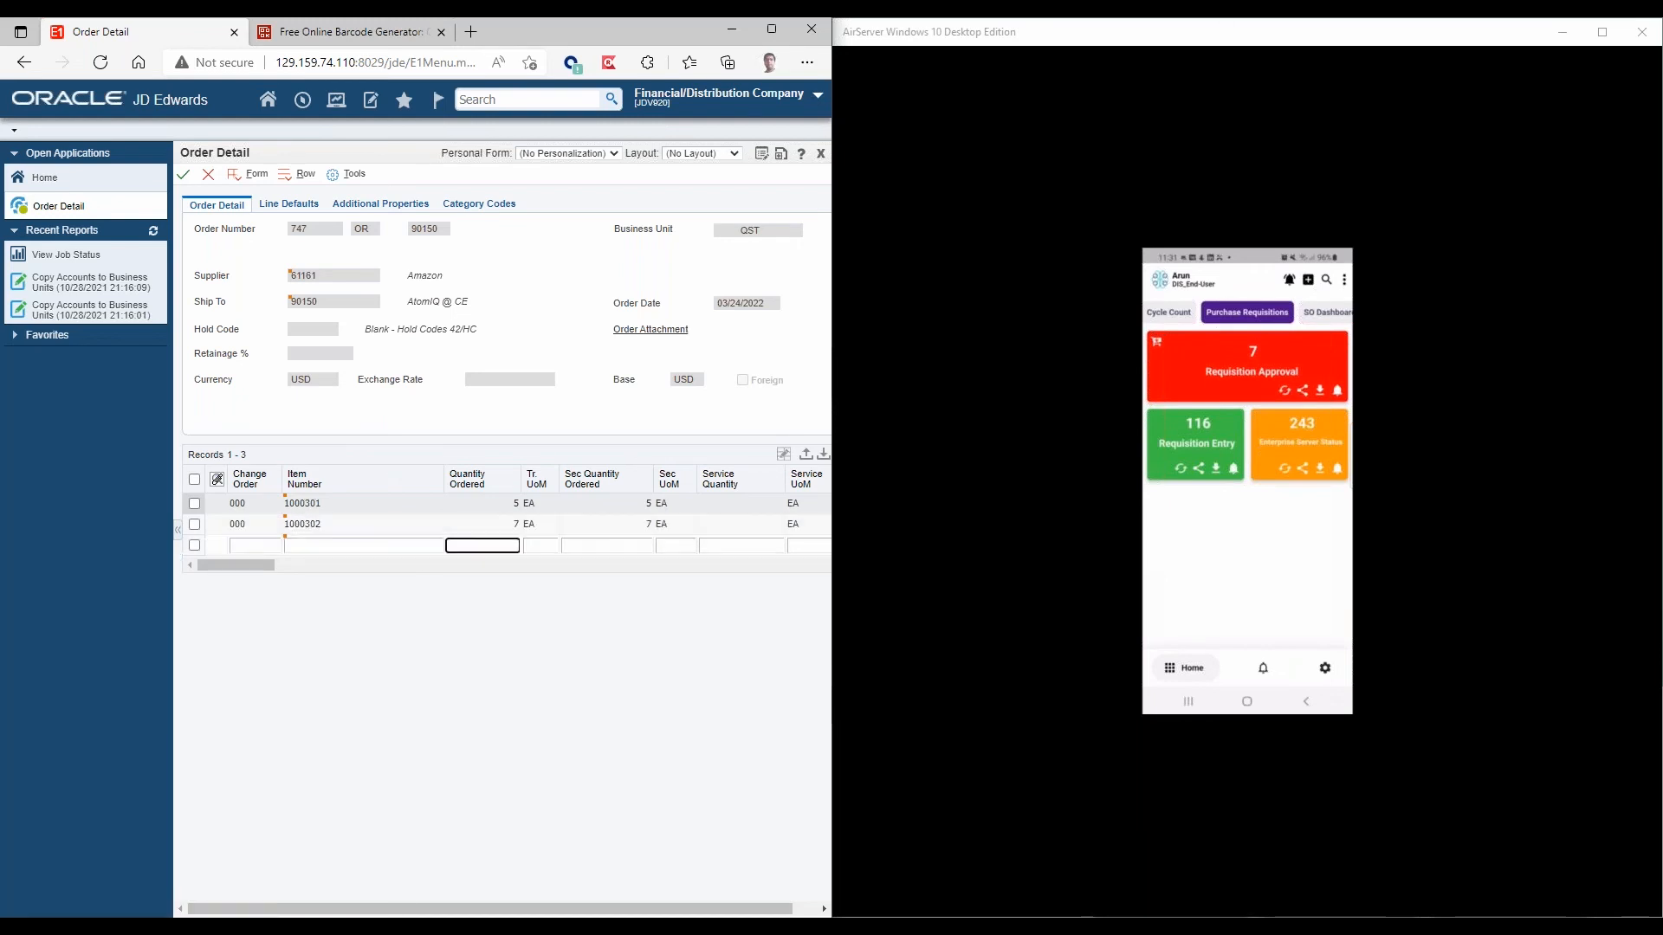
pyautogui.click(185, 176)
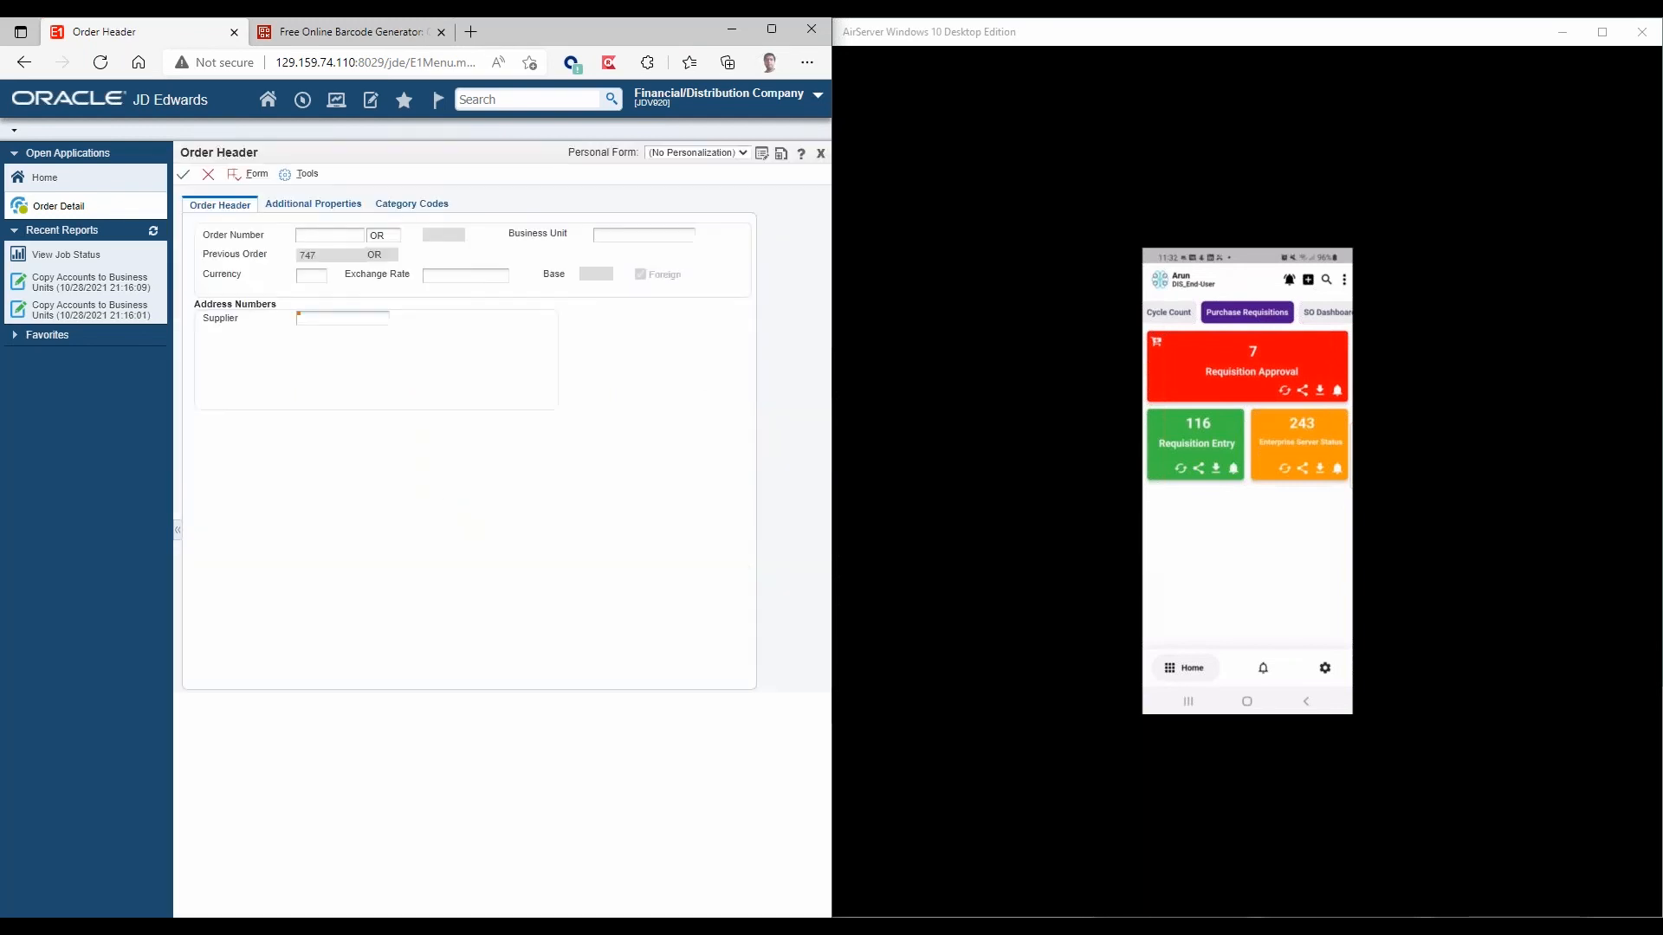
pyautogui.click(209, 176)
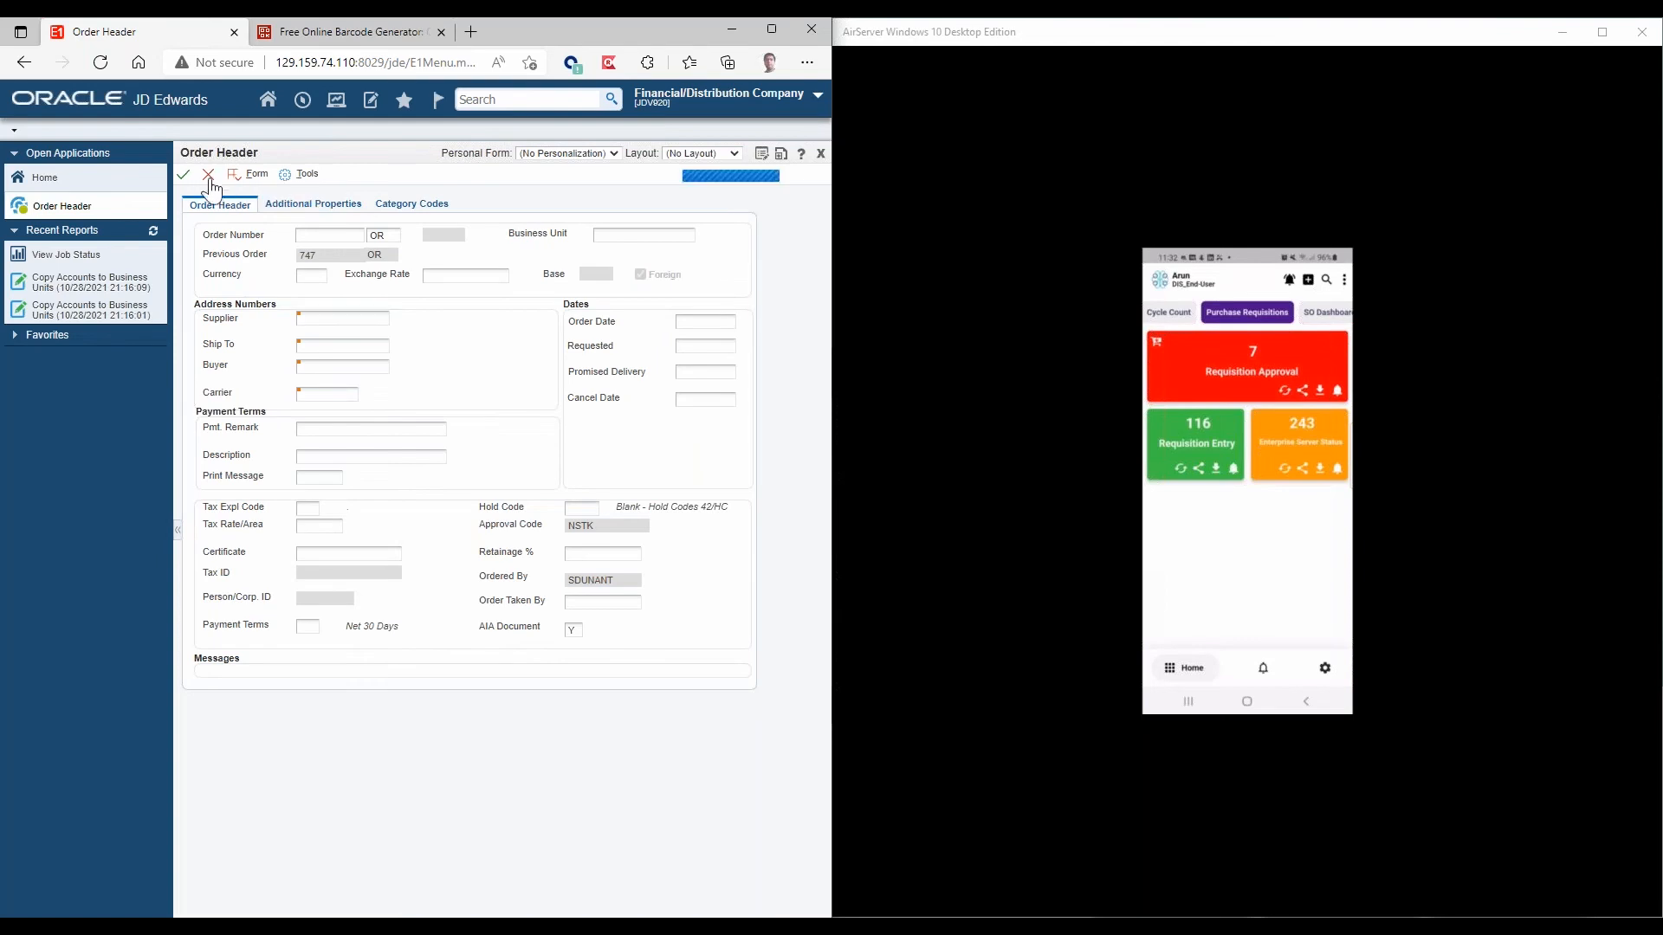
# Sign the requisition creator out of JD Edwards.
pyautogui.click(740, 111)
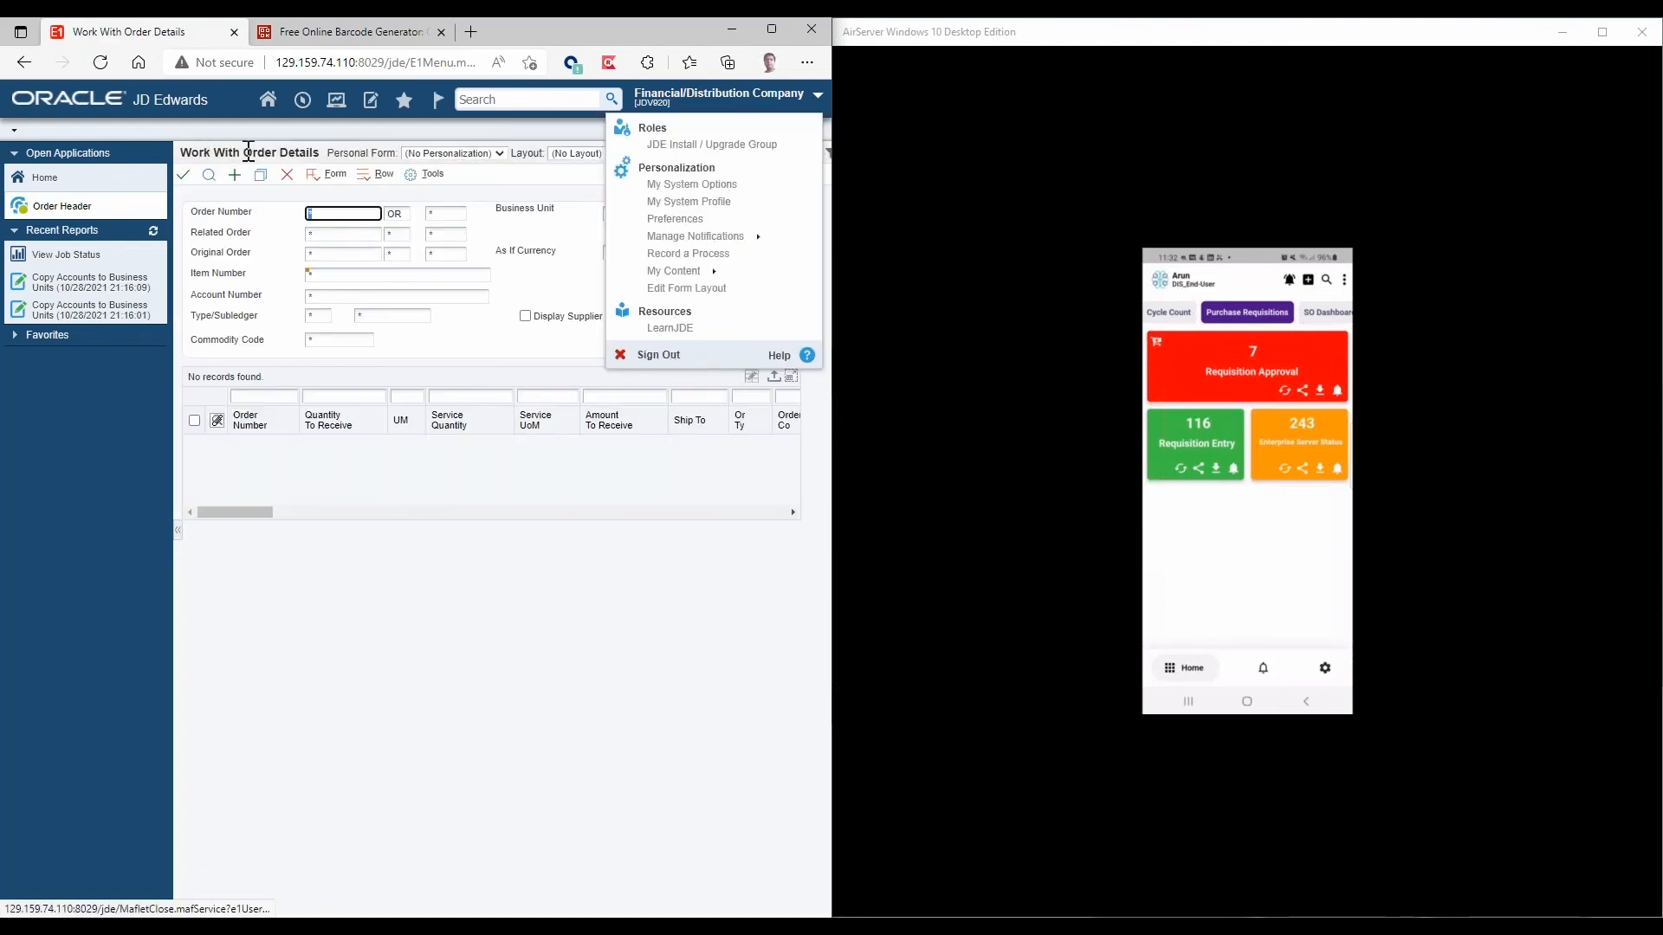
pyautogui.click(658, 354)
pyautogui.click(493, 186)
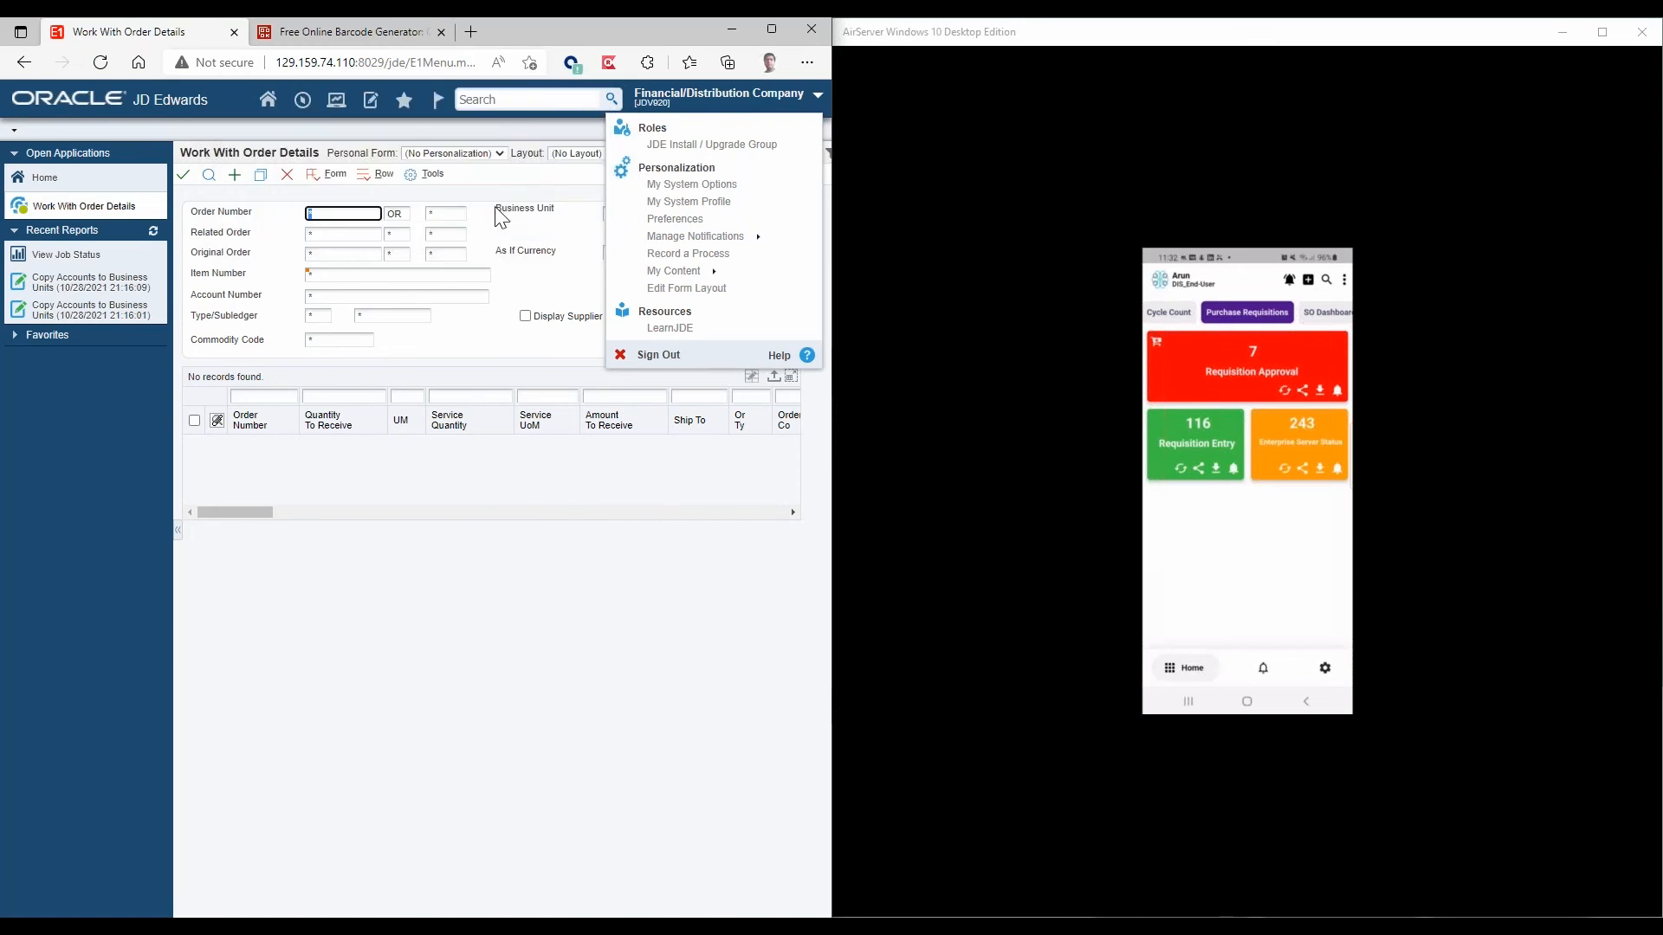
pyautogui.click(655, 355)
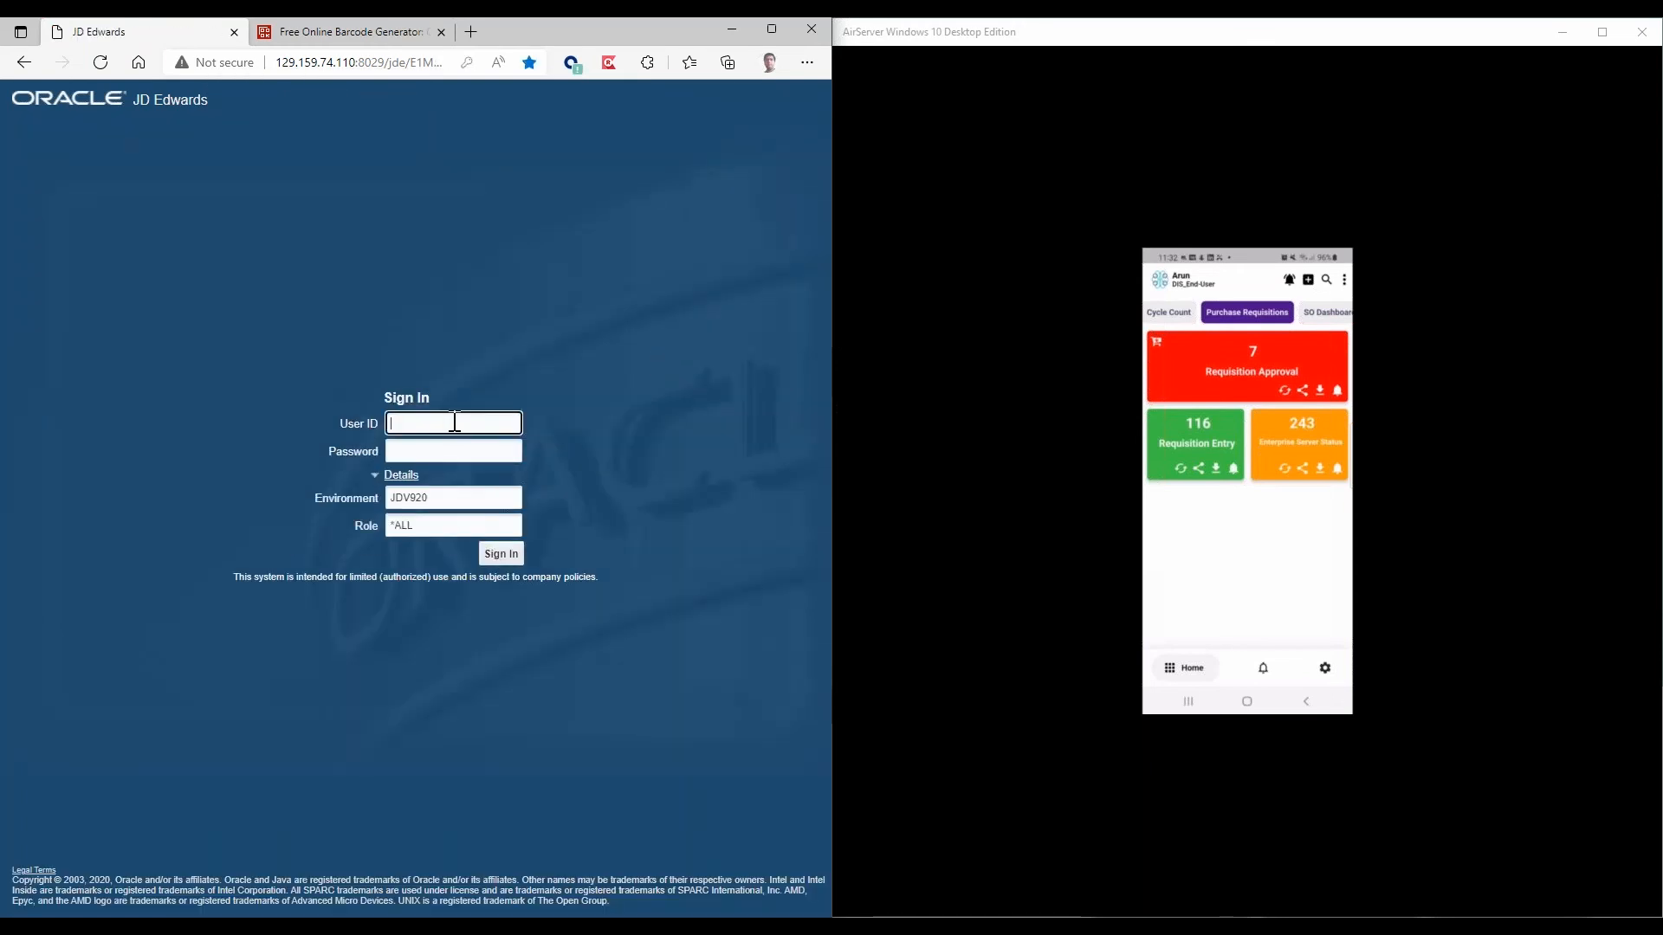
# Sign in to JD Edwards with the approver's user ID and account password.
pyautogui.click(454, 422)
pyautogui.click(459, 516)
pyautogui.click(503, 554)
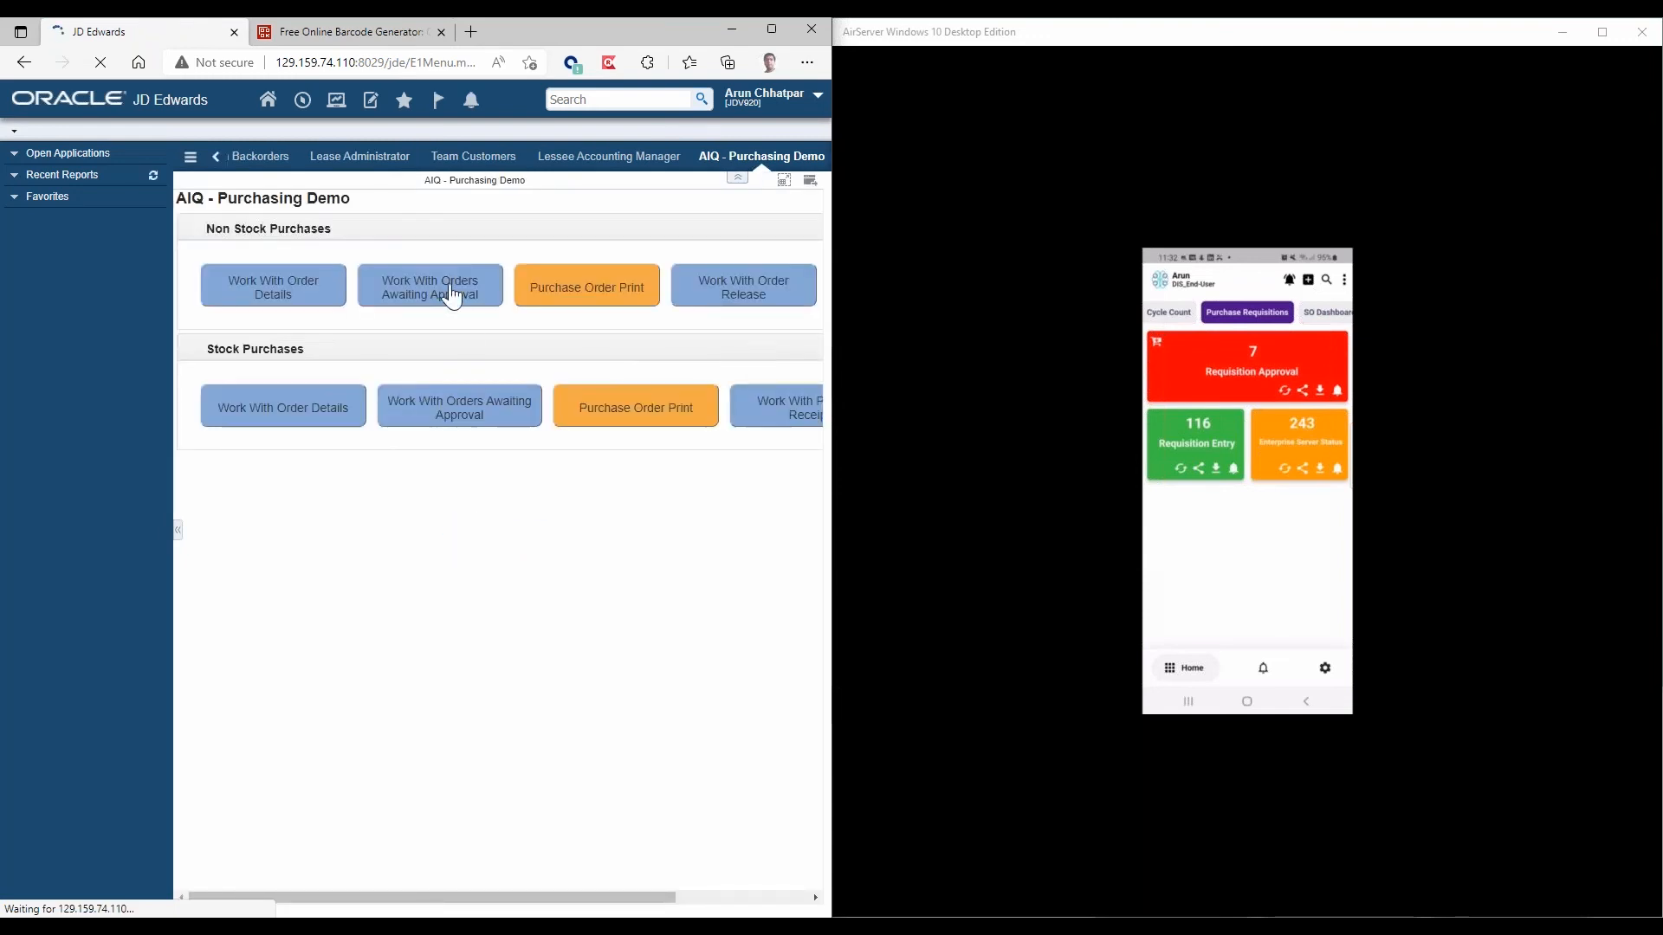
# Find the new requisition by its order number in Work With Orders Awaiting Approval and open Requisition Approval in the mobile app.
pyautogui.click(489, 379)
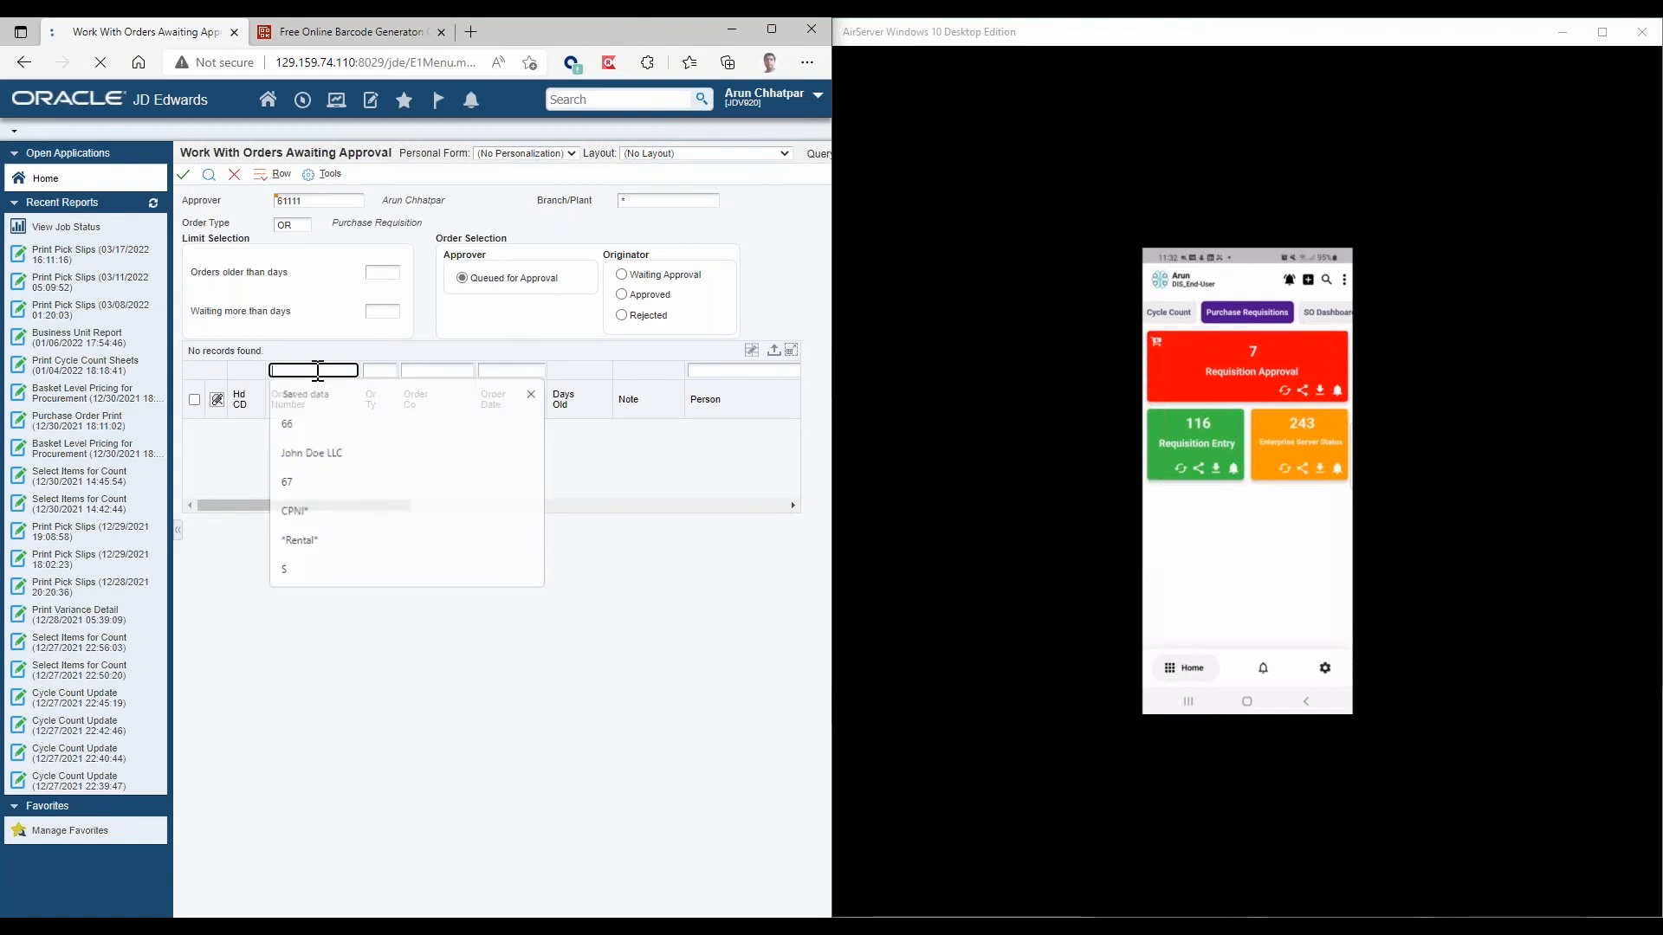
pyautogui.write('747')
pyautogui.click(209, 175)
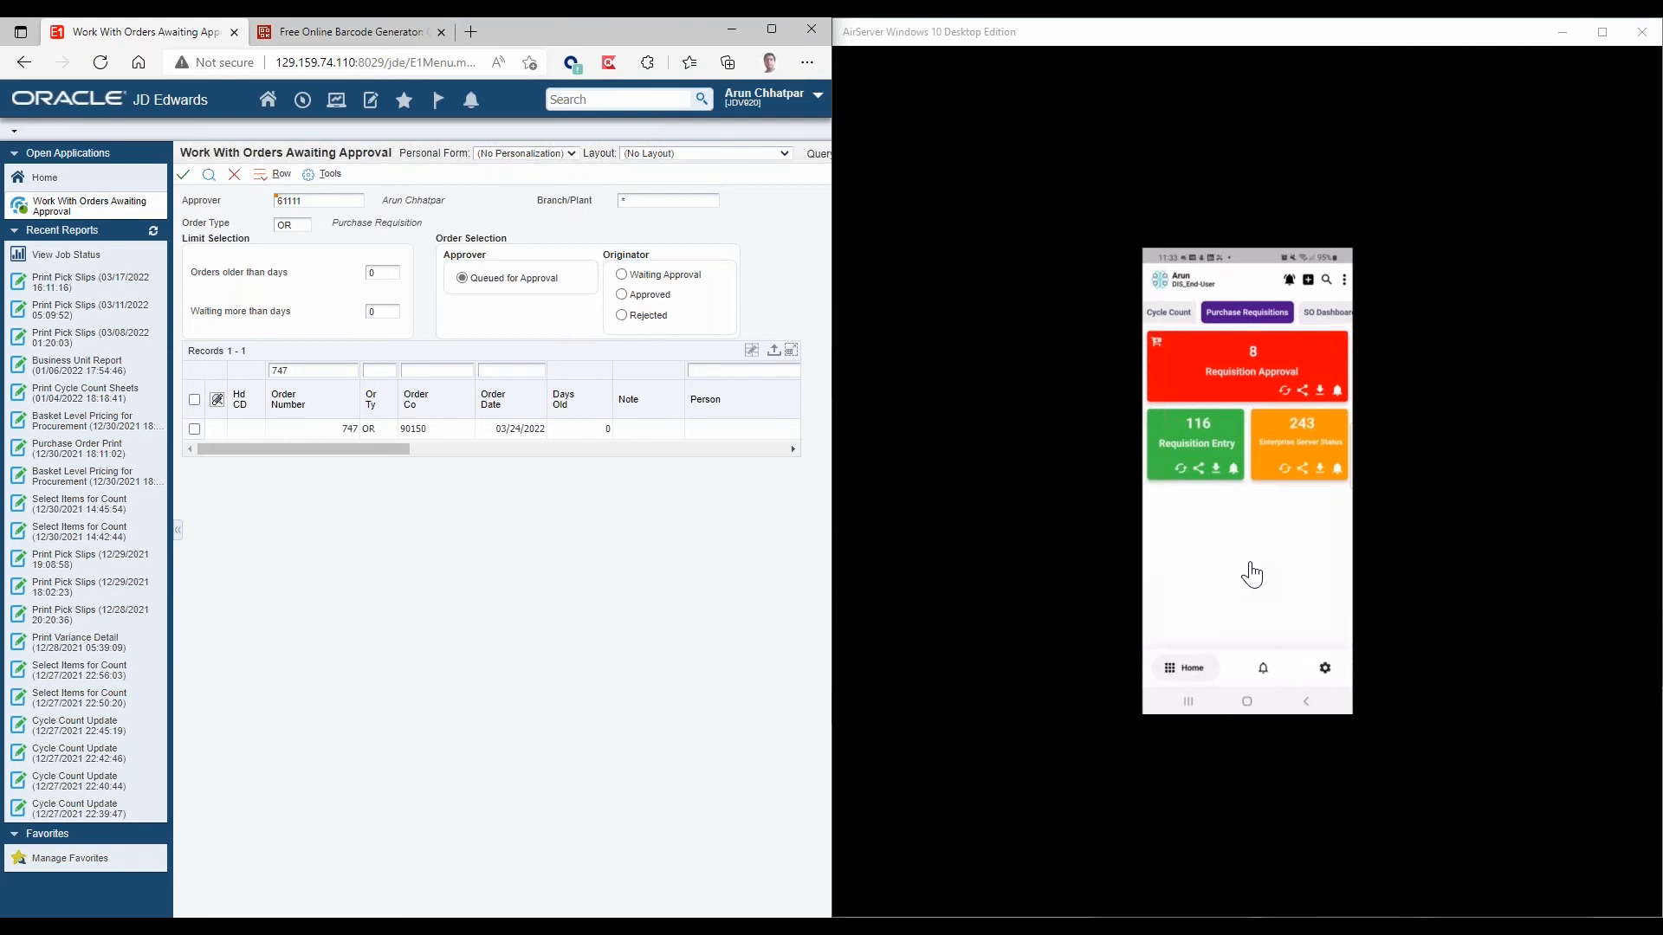
pyautogui.click(1222, 370)
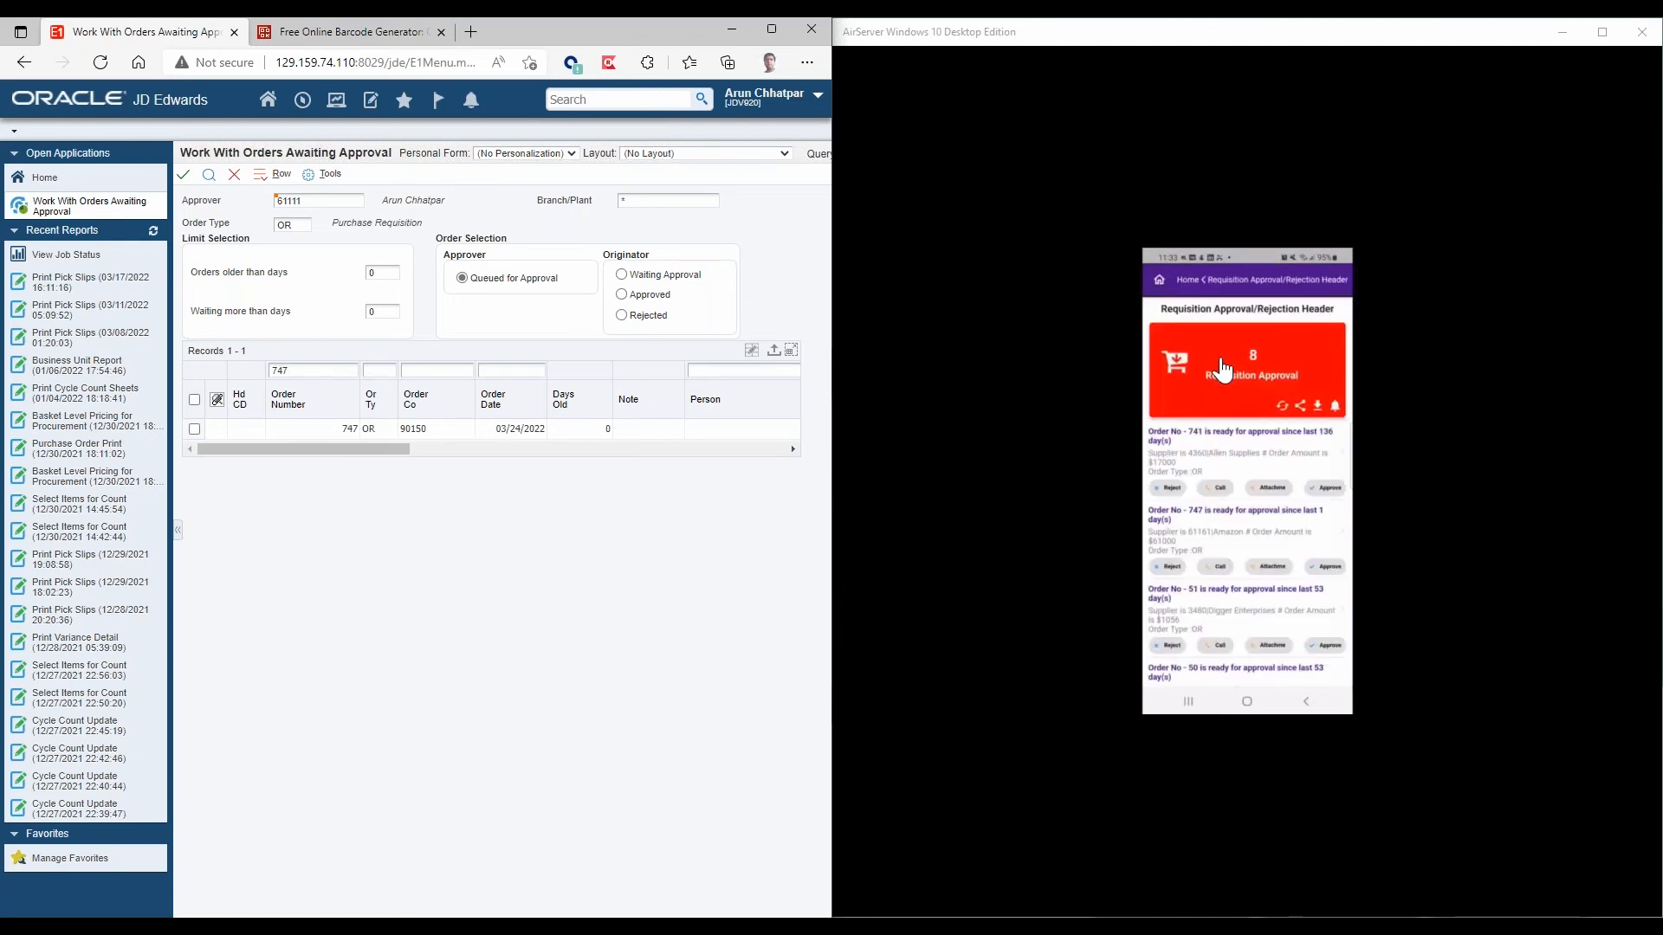
# Search the mobile app's requisition approval list for the new requisition by its order number.
pyautogui.scroll(-2, 1222, 371)
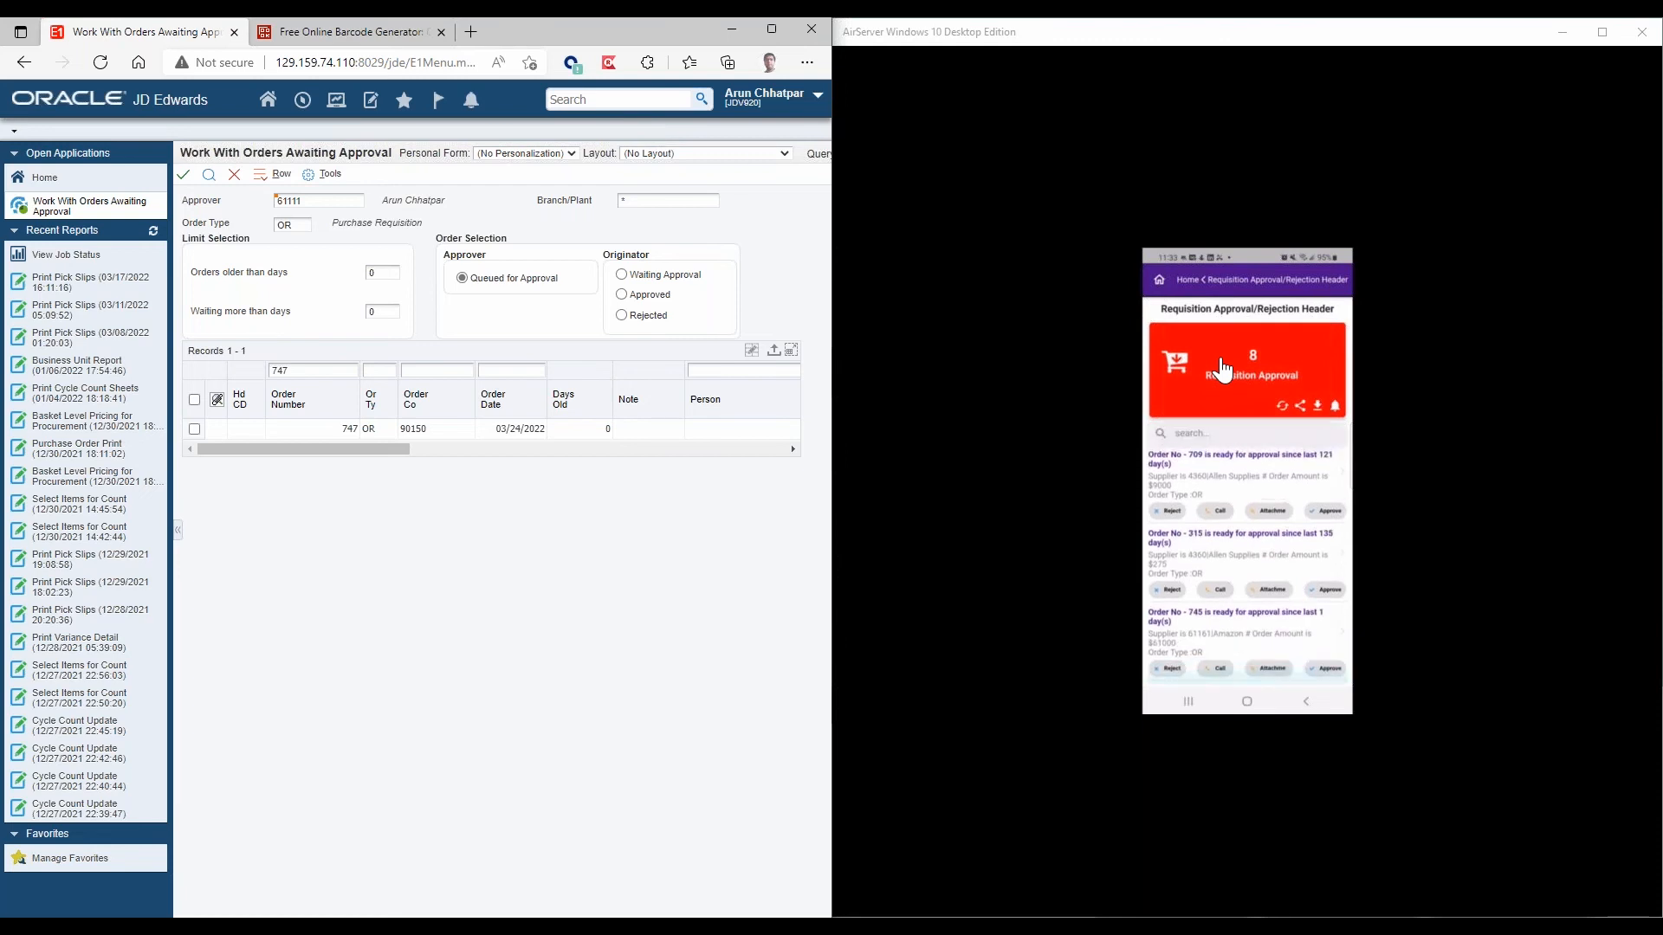
pyautogui.scroll(2, 1222, 370)
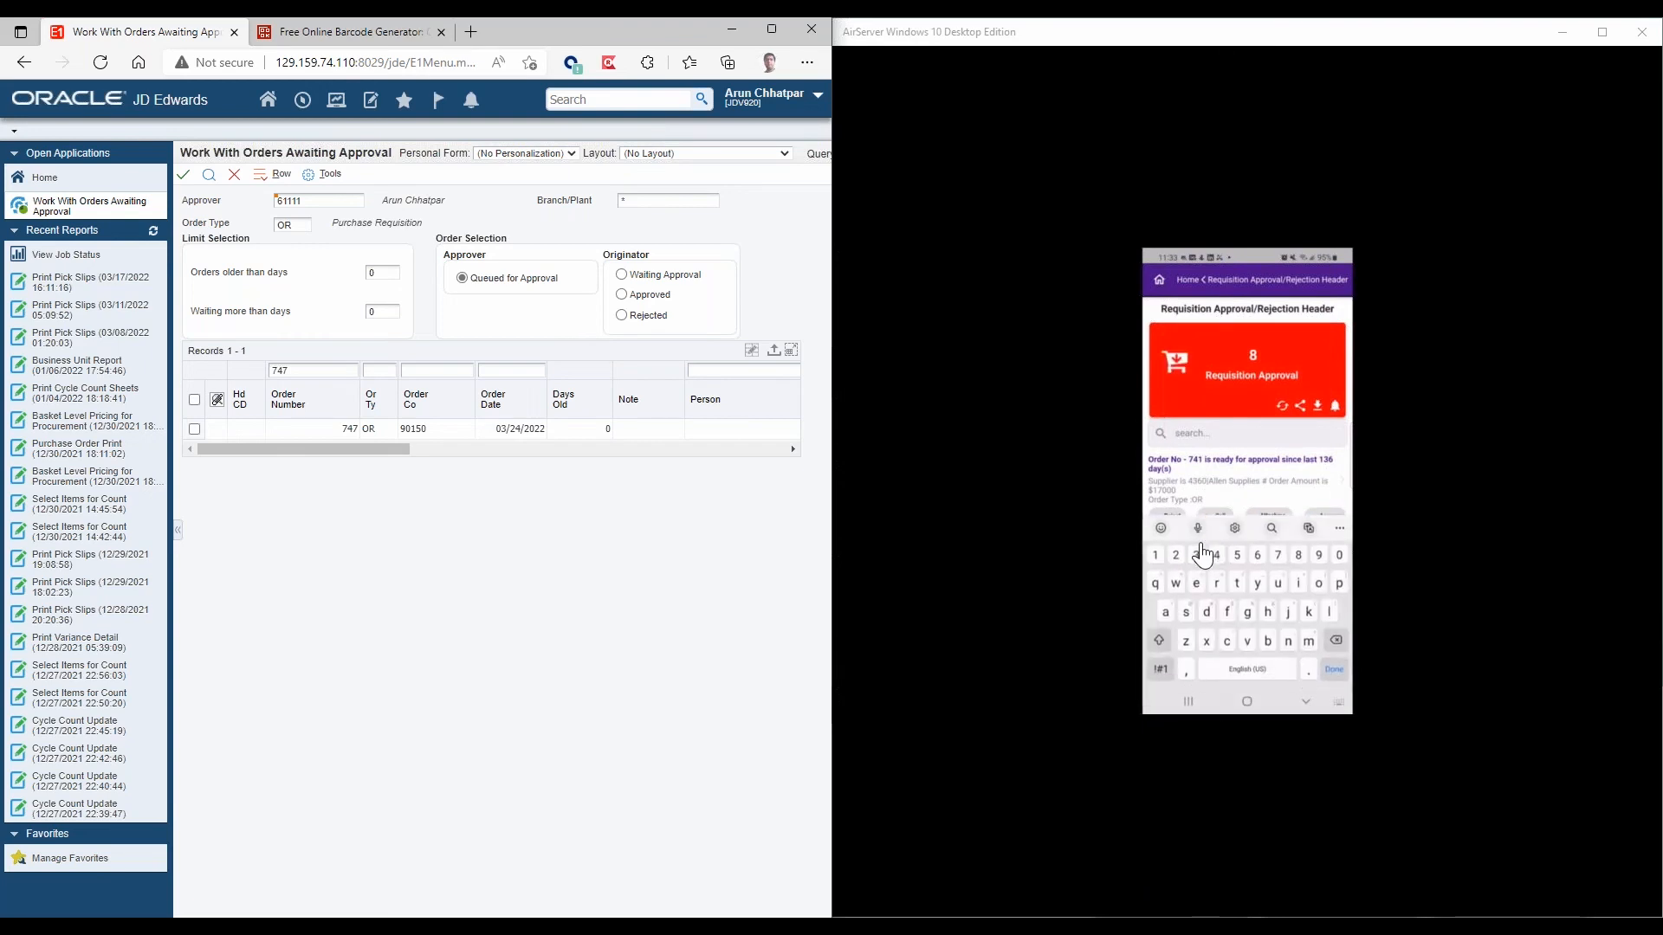
pyautogui.write('747')
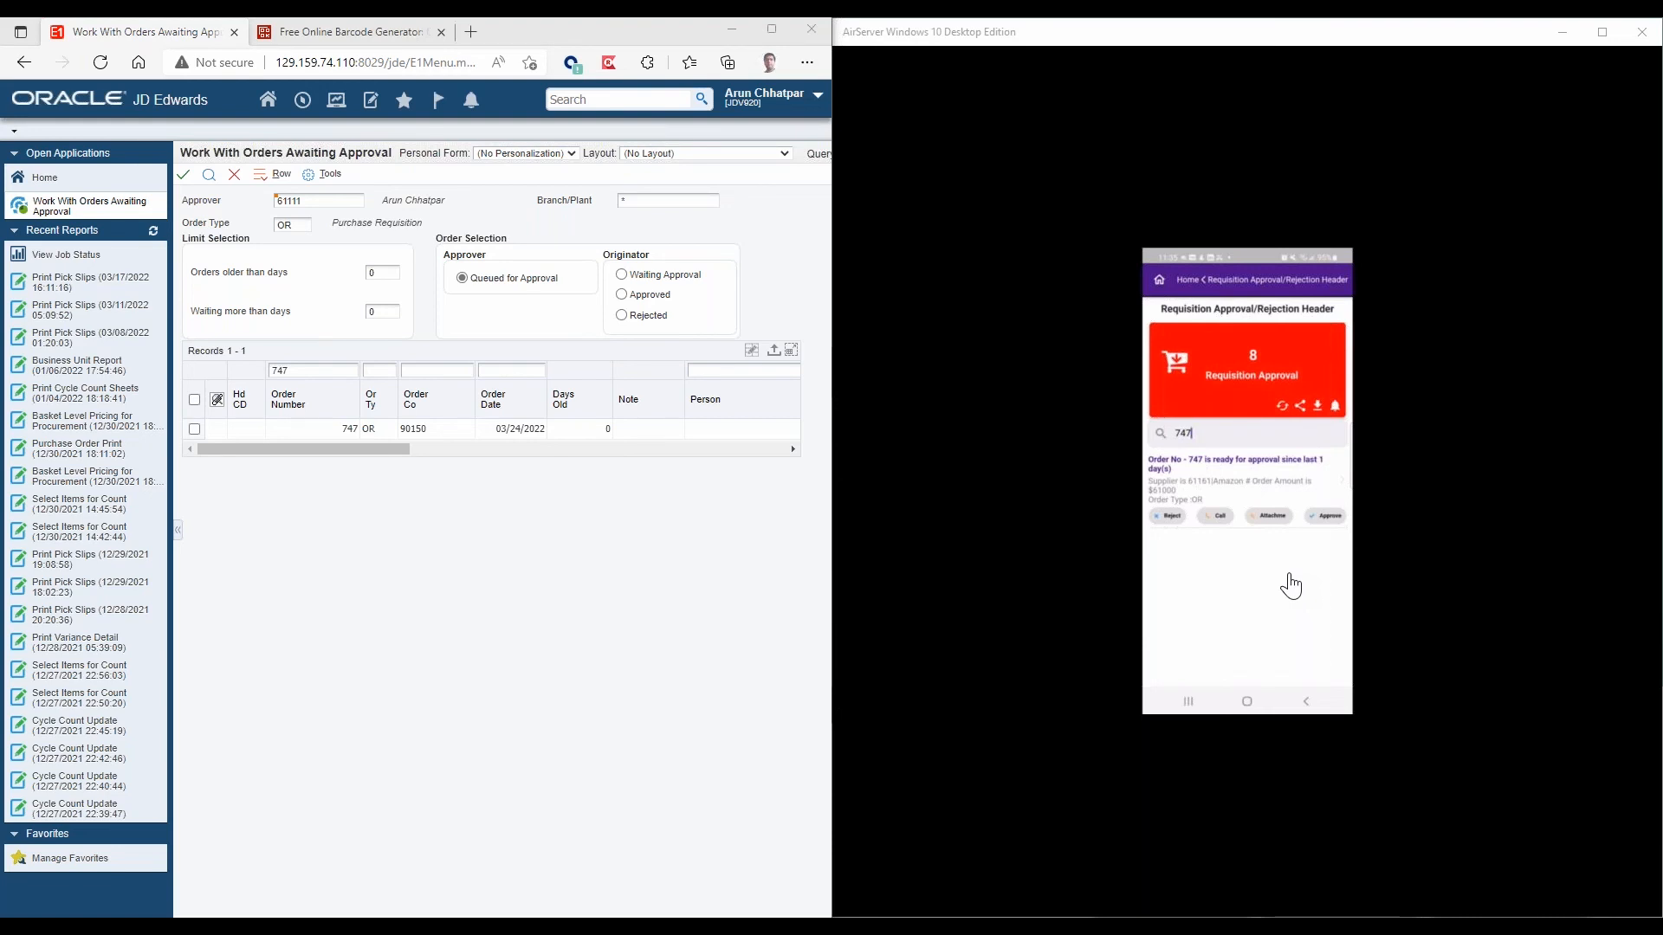
# Switch to Outlook to view the email about the requisition awaiting approval, then return to JD Edwards and the mirrored phone.
pyautogui.hotkey('alt', 'Tab')
pyautogui.click(440, 252)
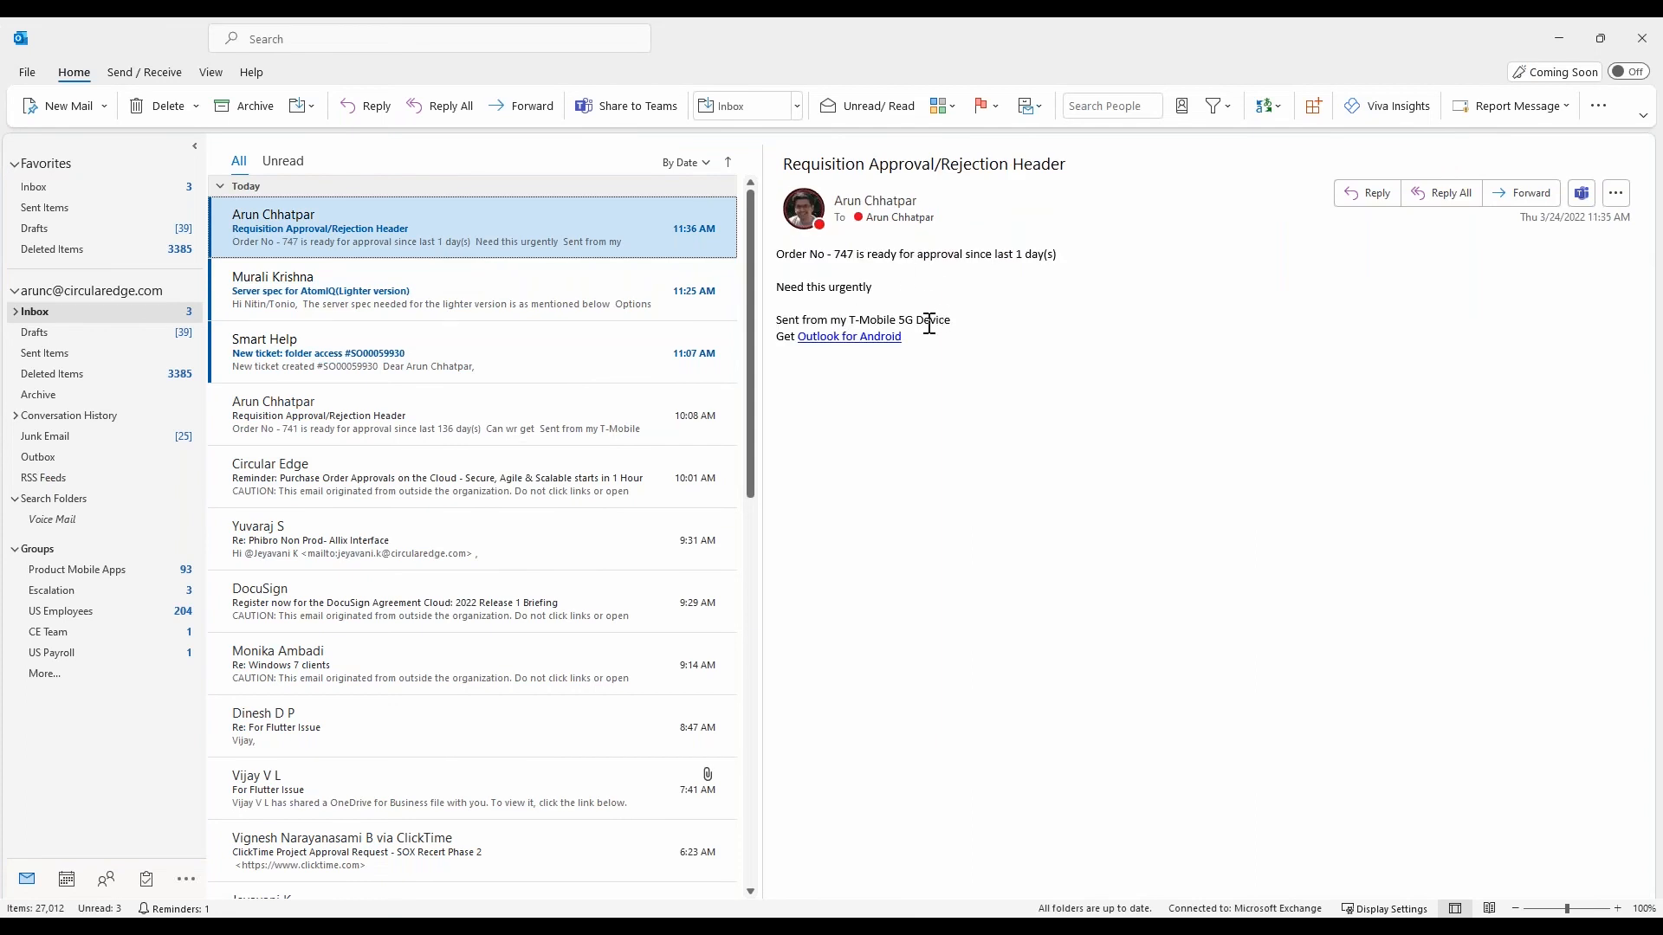
pyautogui.hotkey('alt', 'Tab')
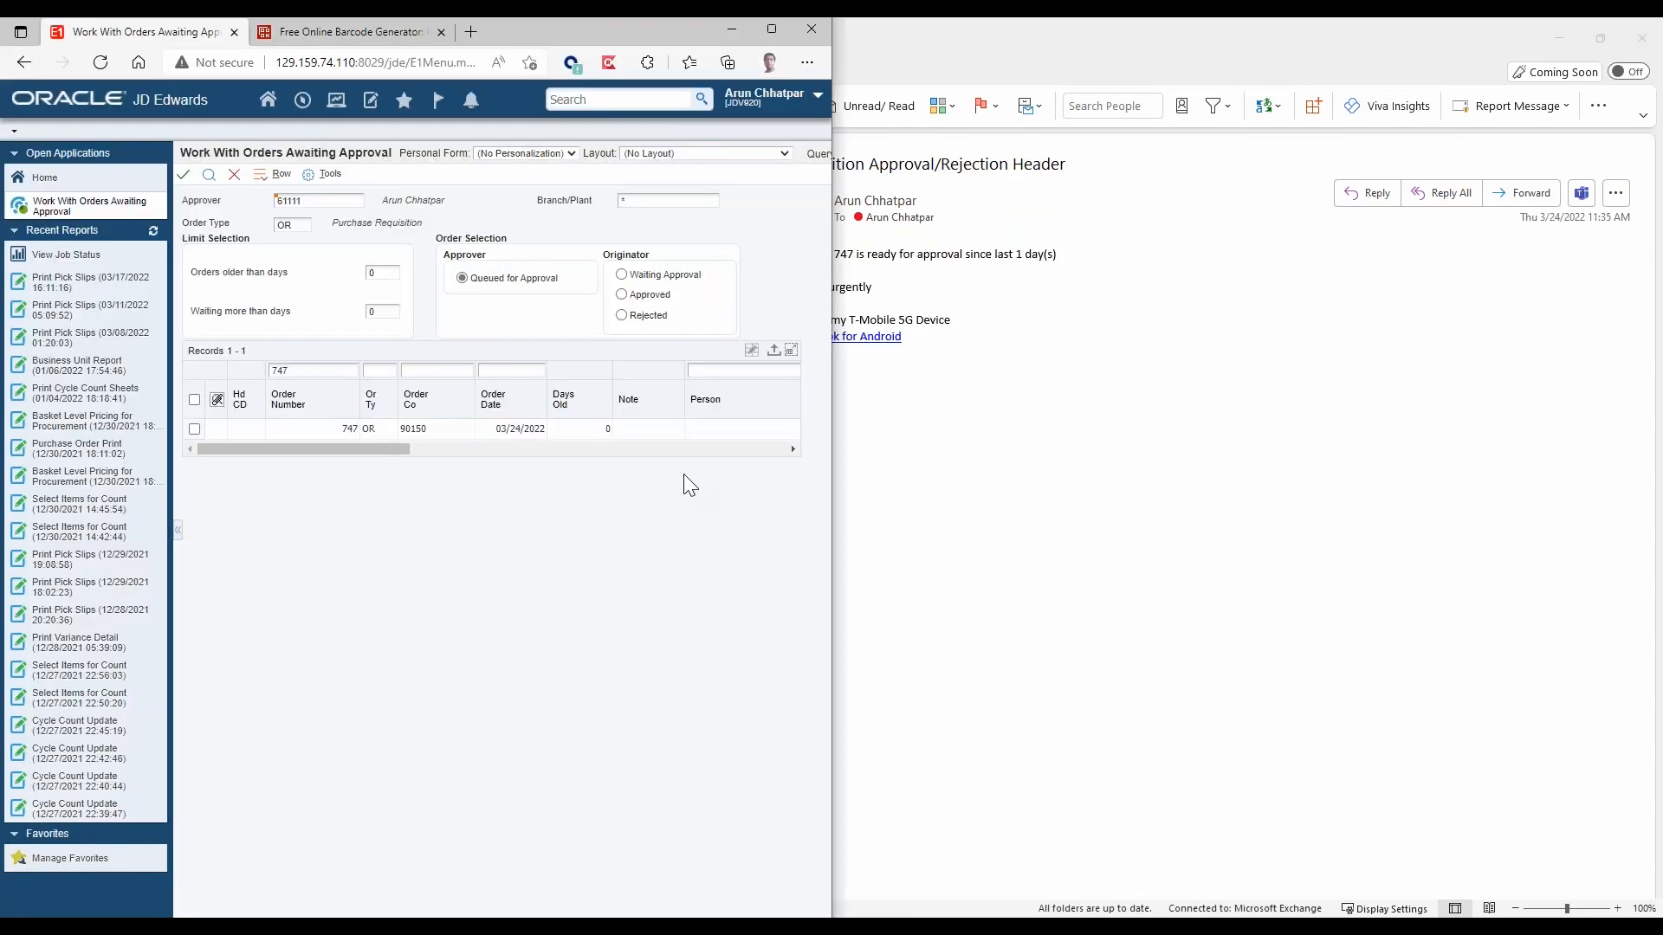
pyautogui.hotkey('alt', 'Tab')
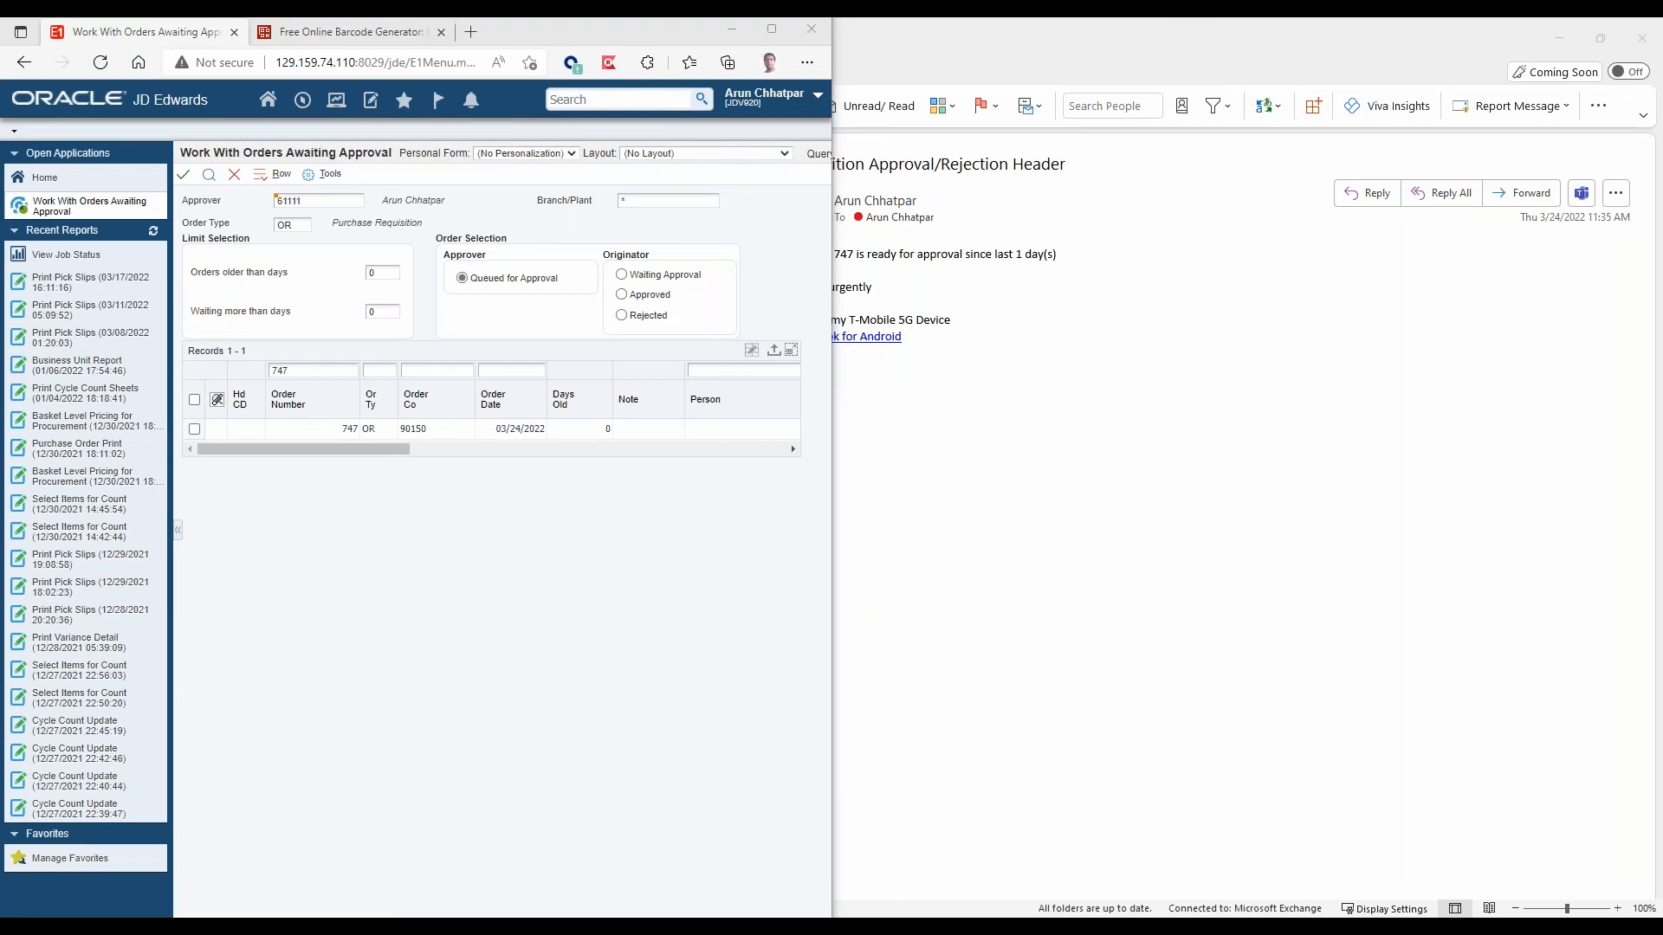
pyautogui.hotkey('alt', 'Tab')
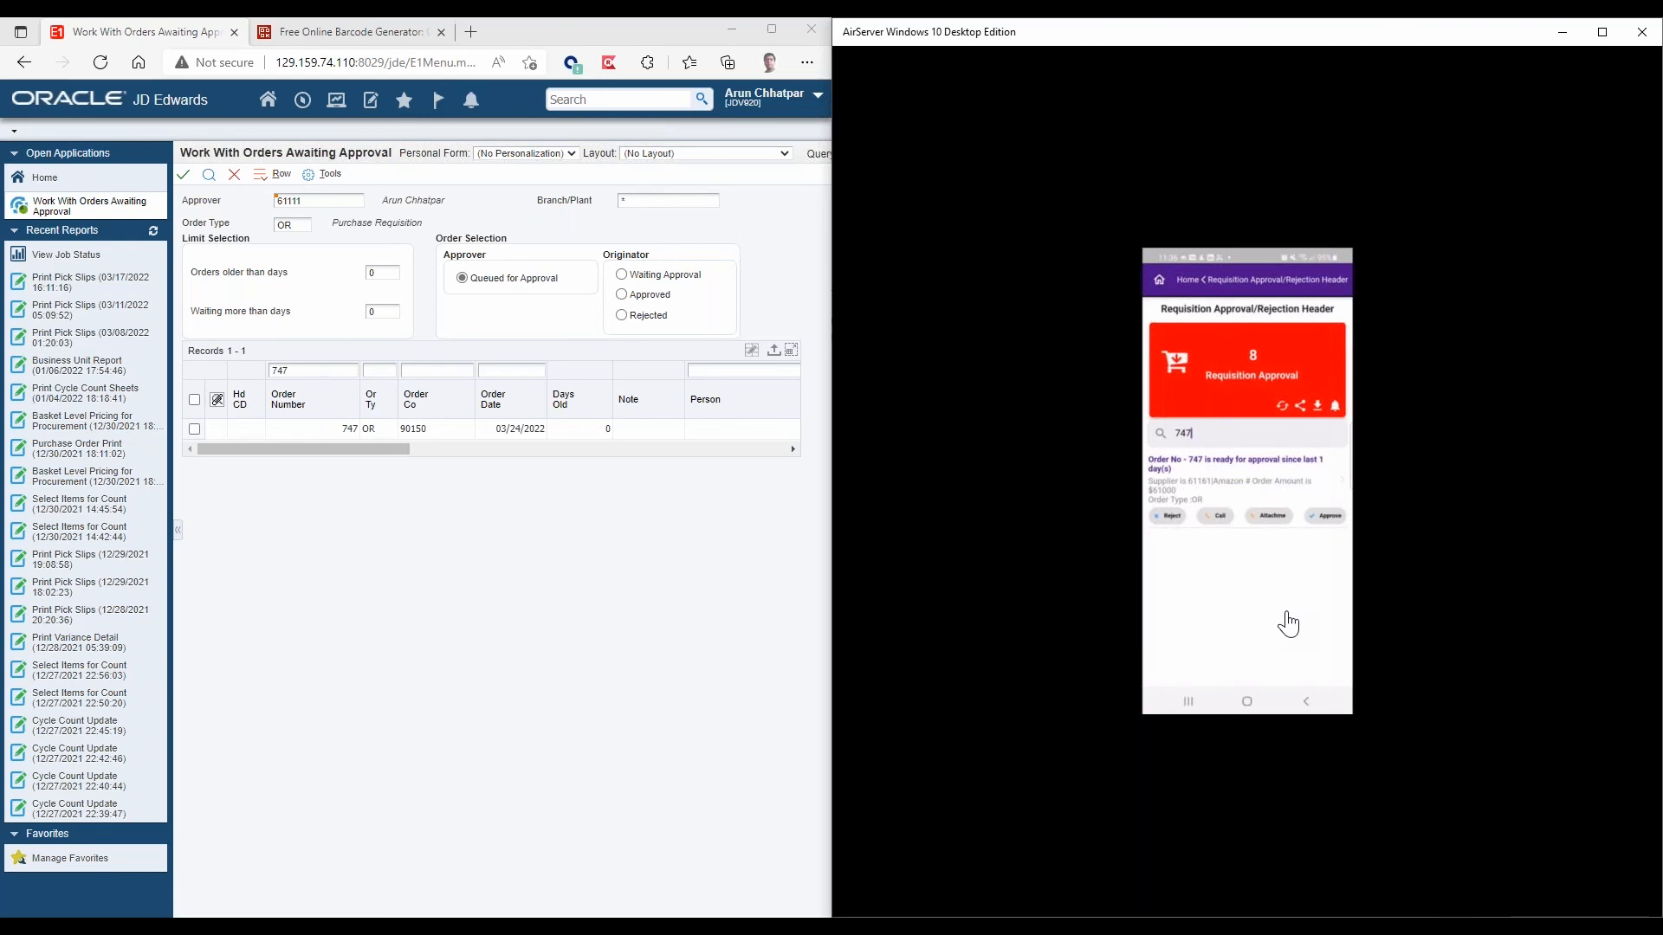
# Reject the Allen Supplies requisition with order amount 17000 in the mobile app, giving the reason Budget not available.
pyautogui.click(1247, 476)
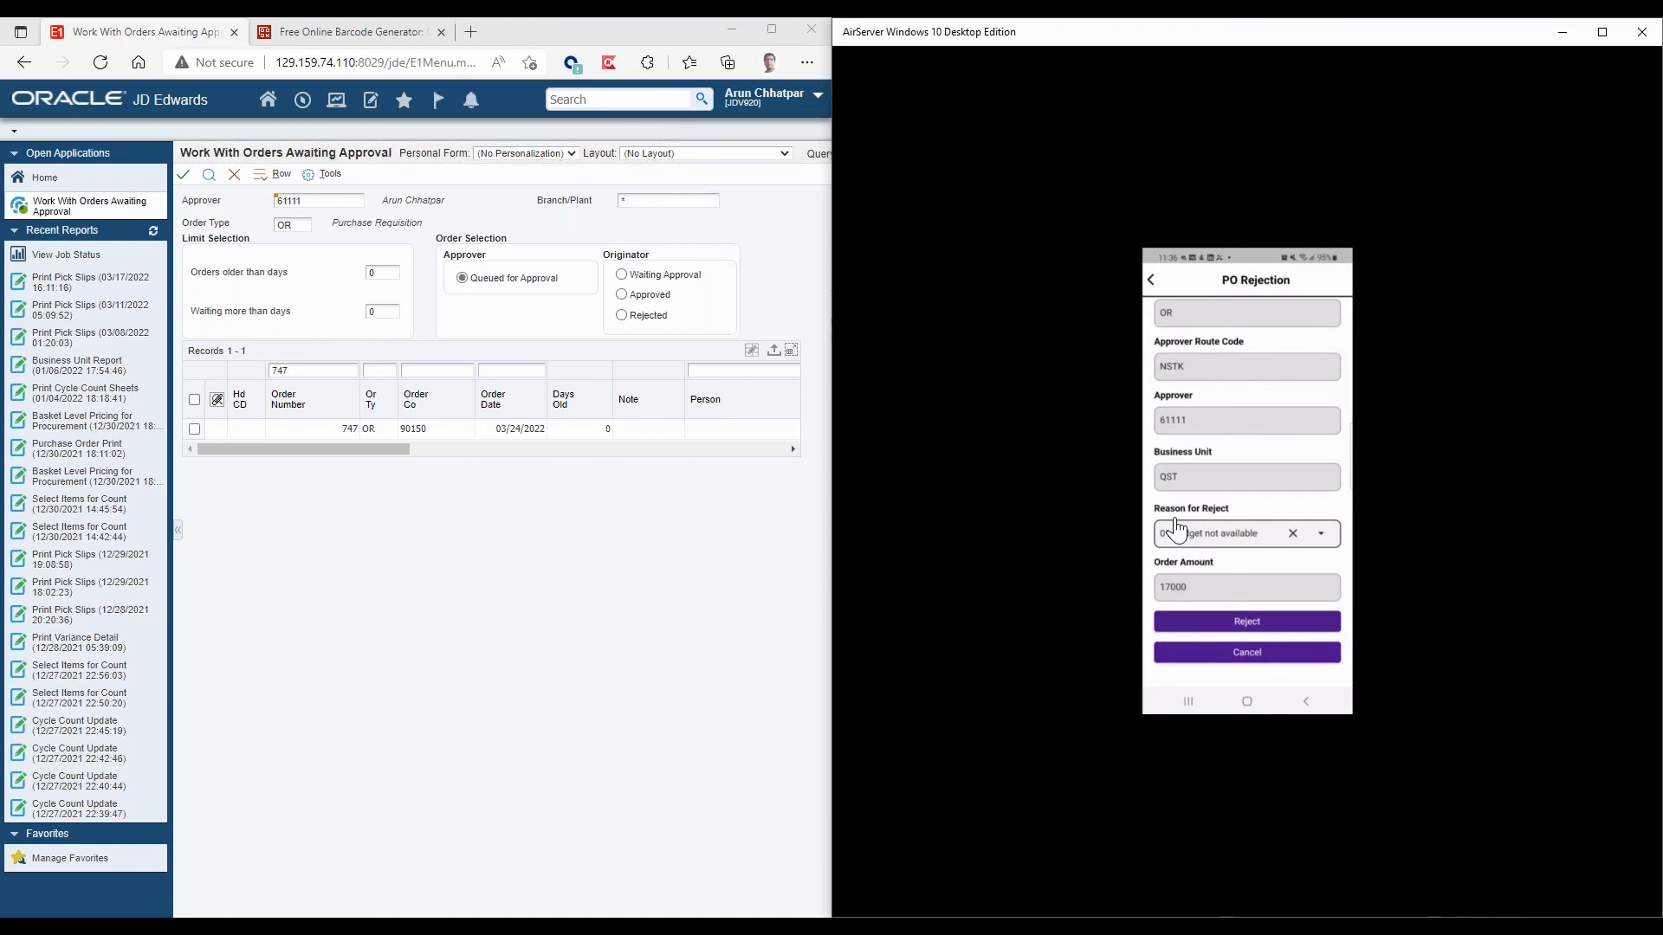
pyautogui.click(1223, 622)
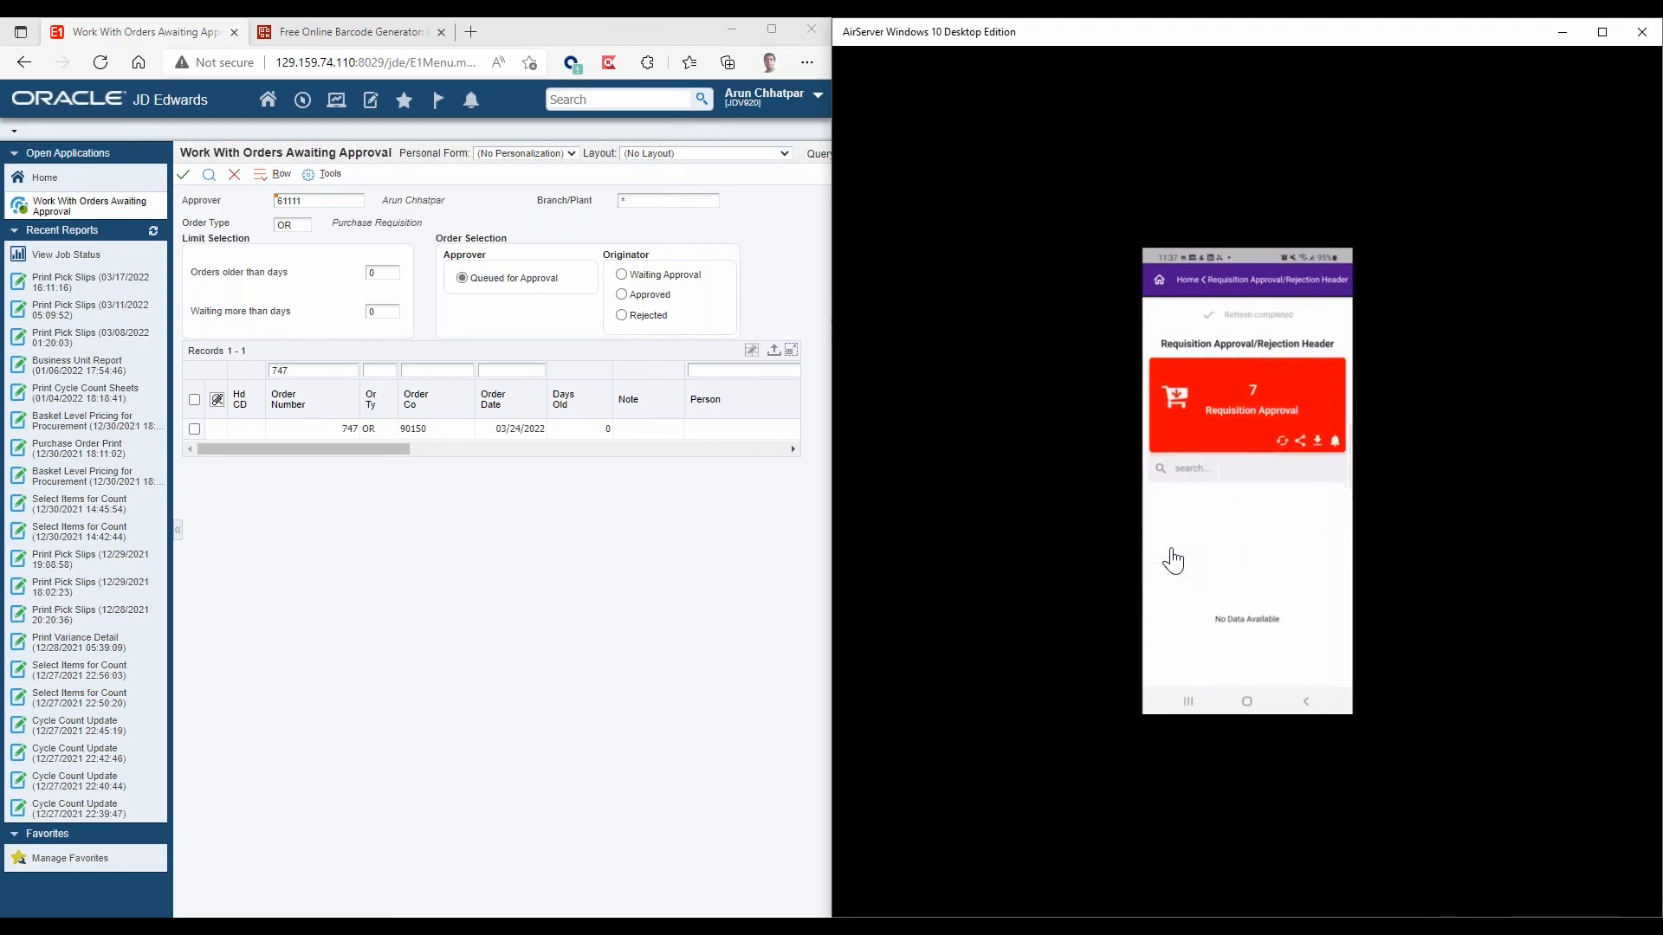
# Find the new requisition by its order number in the mobile app and rerun the awaiting-approval search in JD Edwards.
pyautogui.write('747')
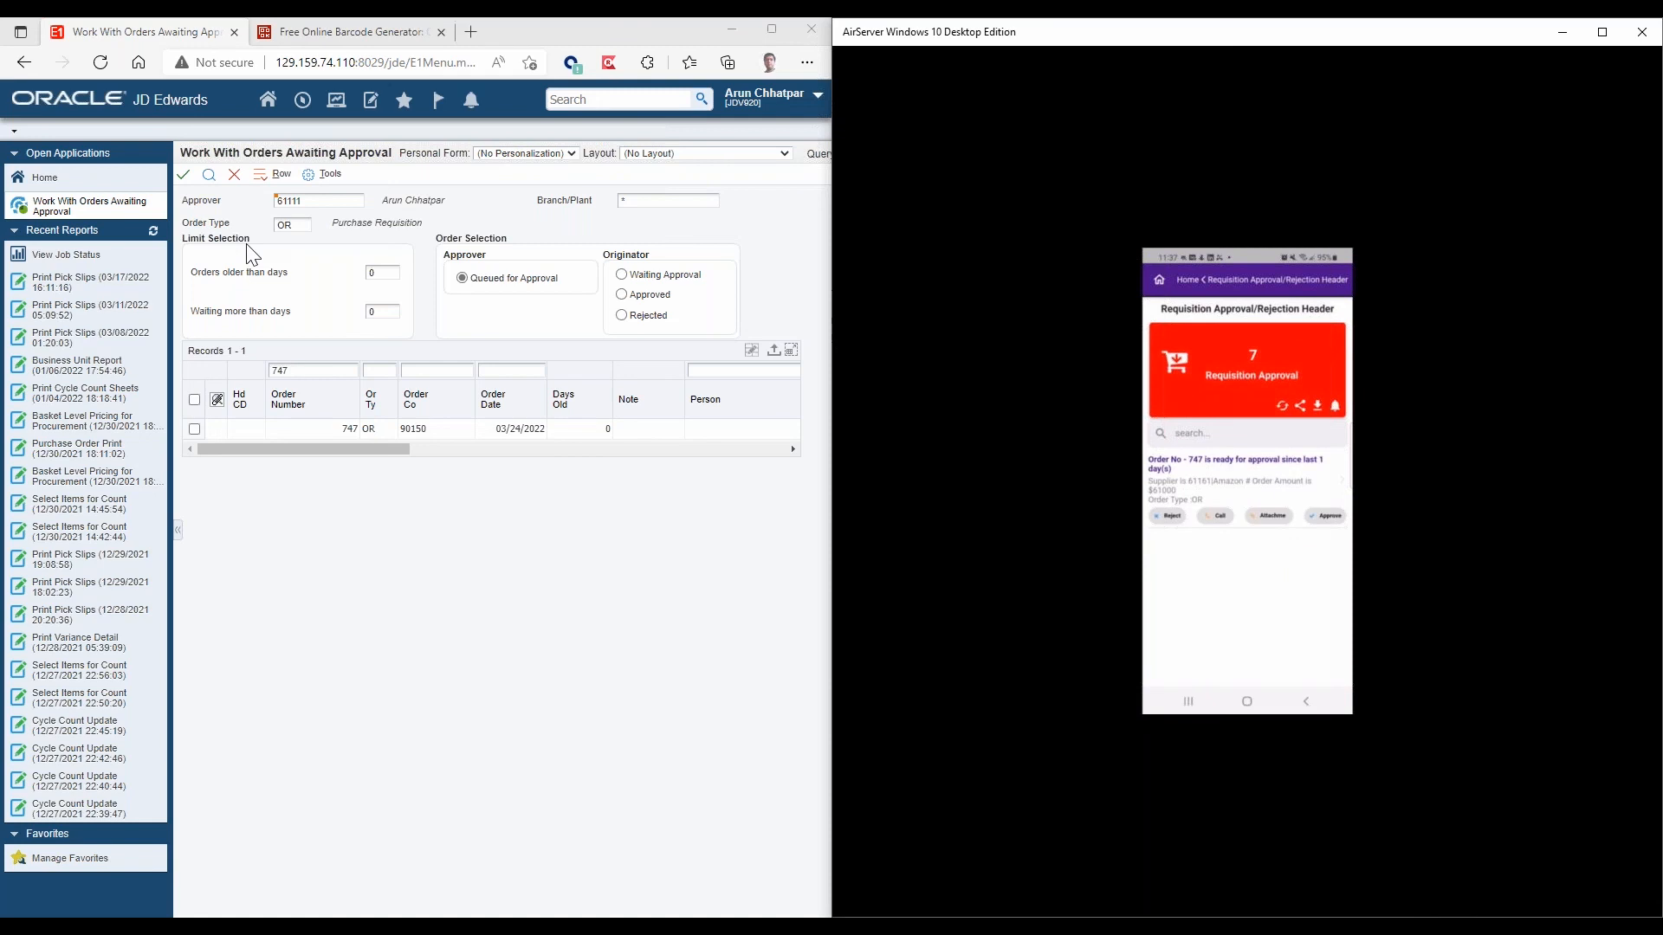
pyautogui.click(207, 180)
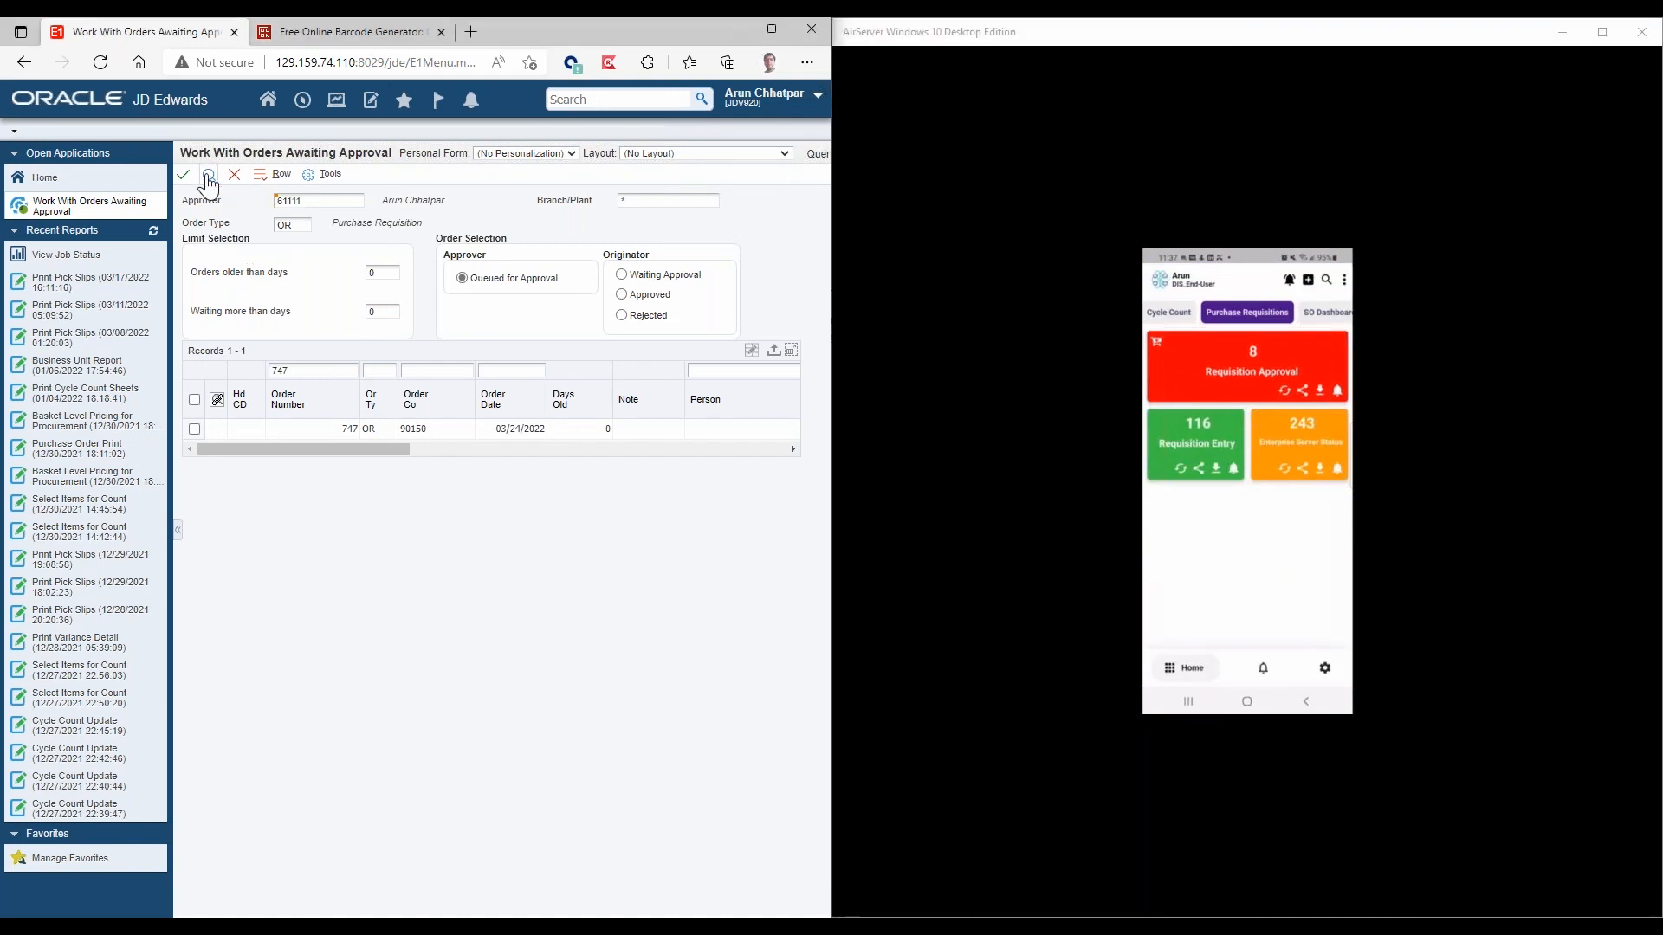
pyautogui.click(208, 179)
pyautogui.click(208, 180)
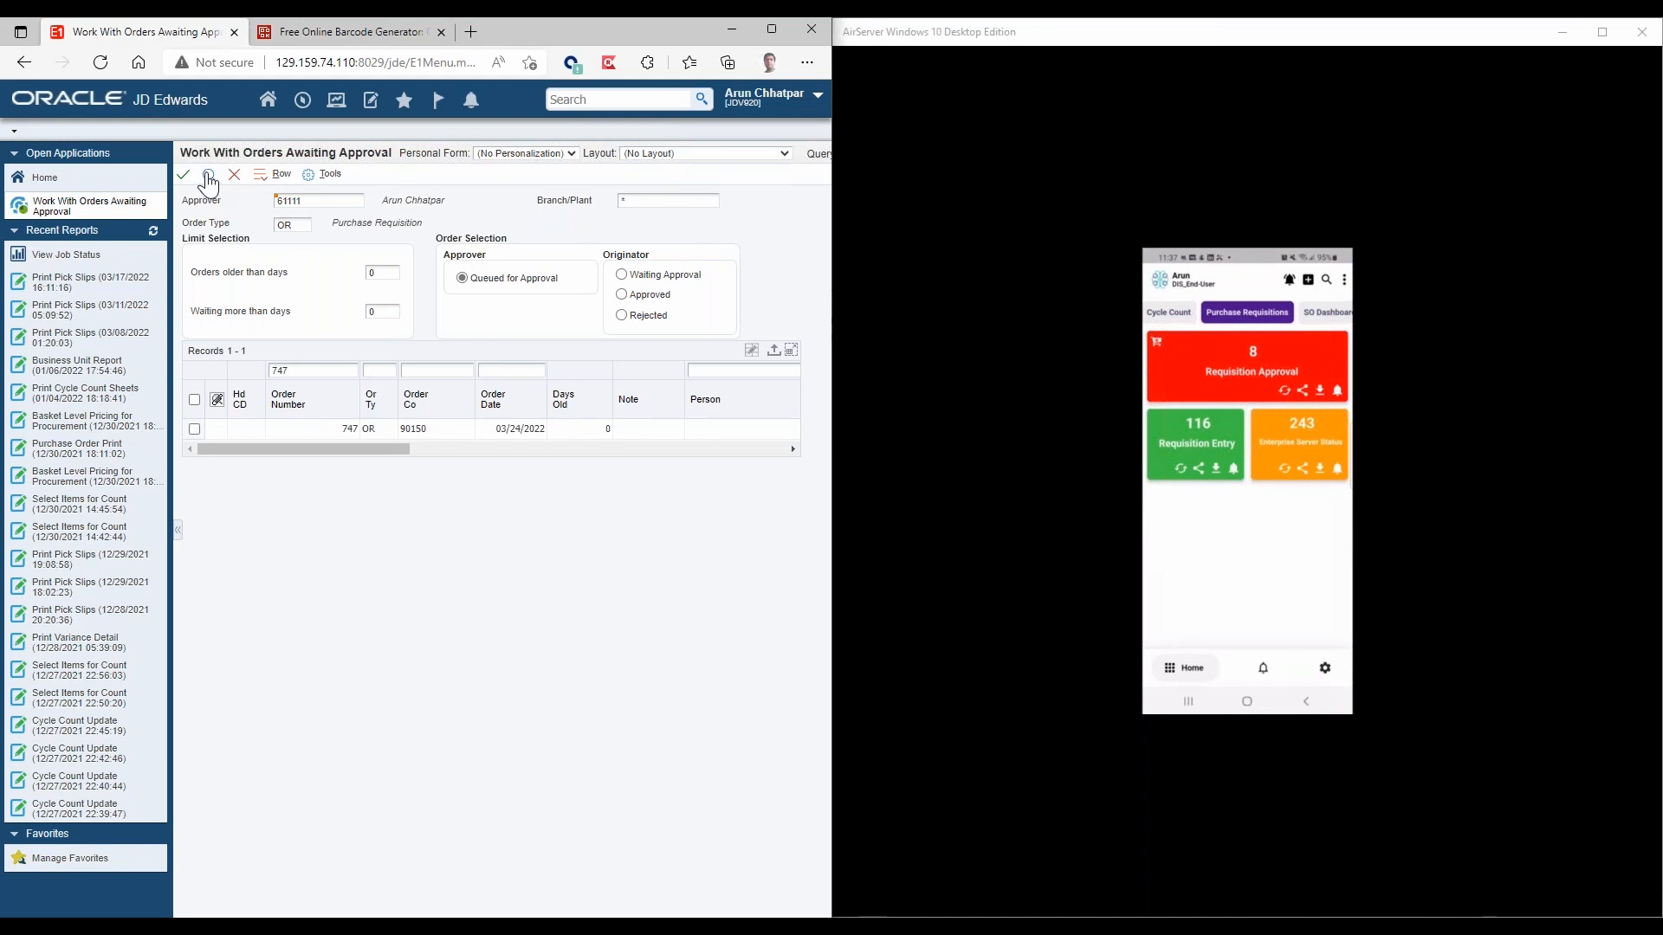